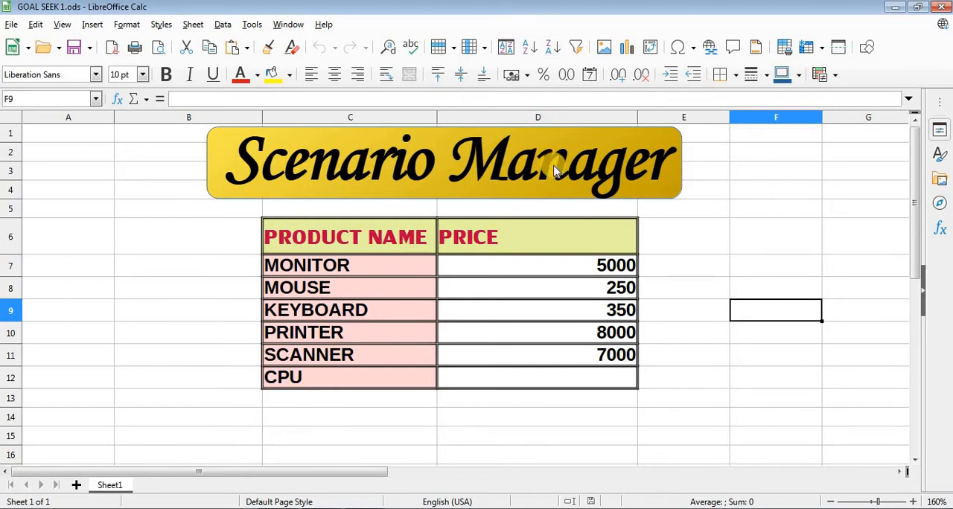
- Enter 16000 as the CPU price in cell D12
{"action": "left_click", "coordinate": [696, 416]}
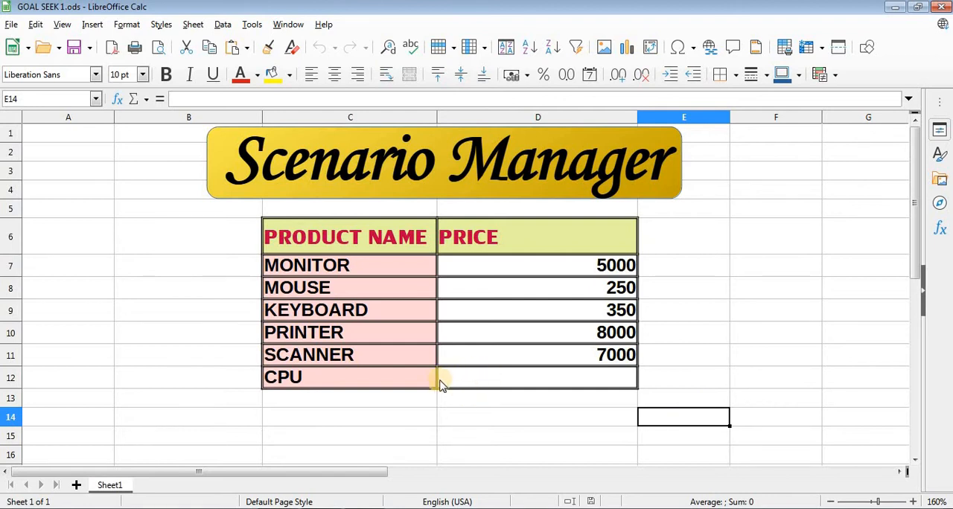
{"action": "left_click", "coordinate": [511, 385]}
{"action": "type", "text": "1"}
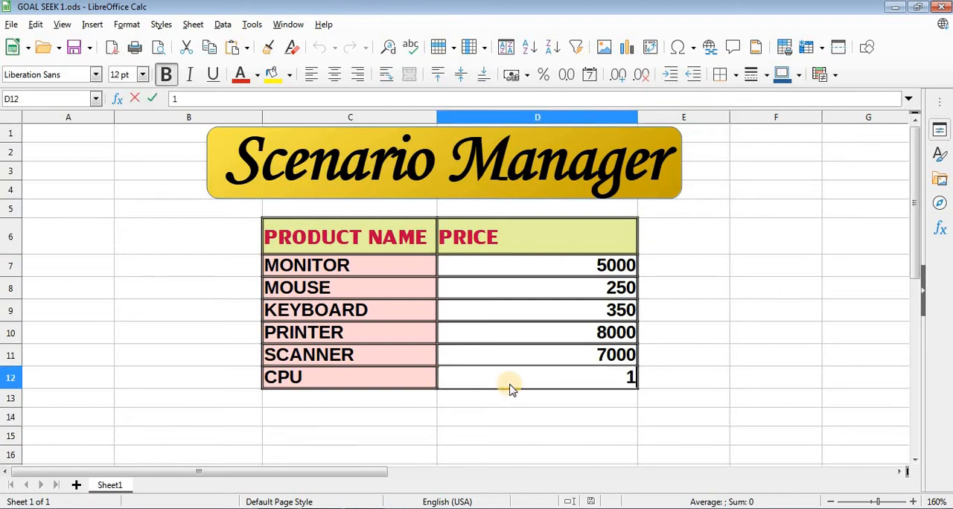
{"action": "type", "text": "6000"}
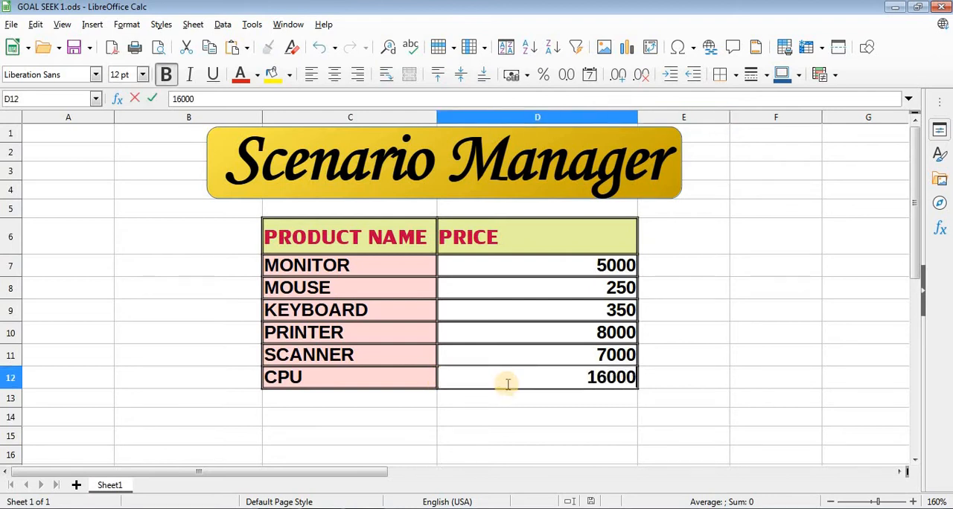
{"action": "left_click", "coordinate": [402, 408]}
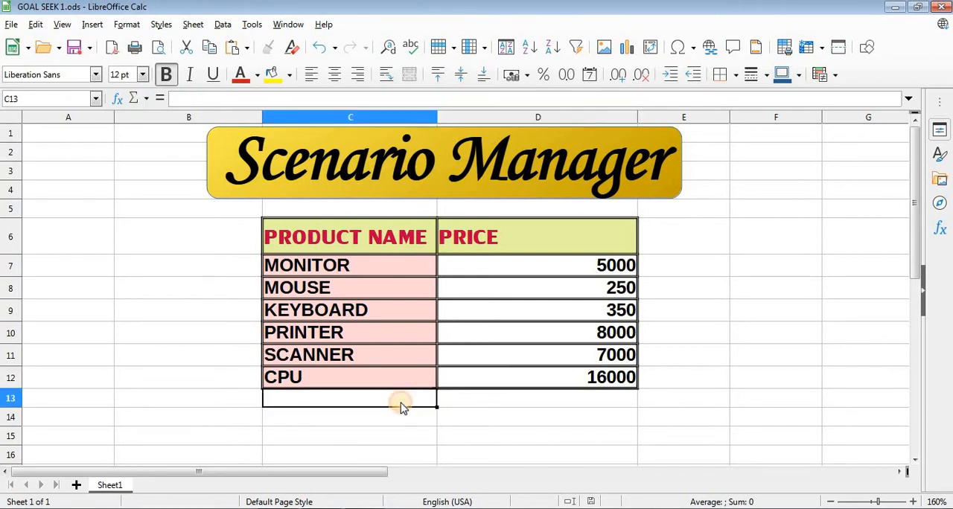
{"action": "left_click", "coordinate": [493, 382]}
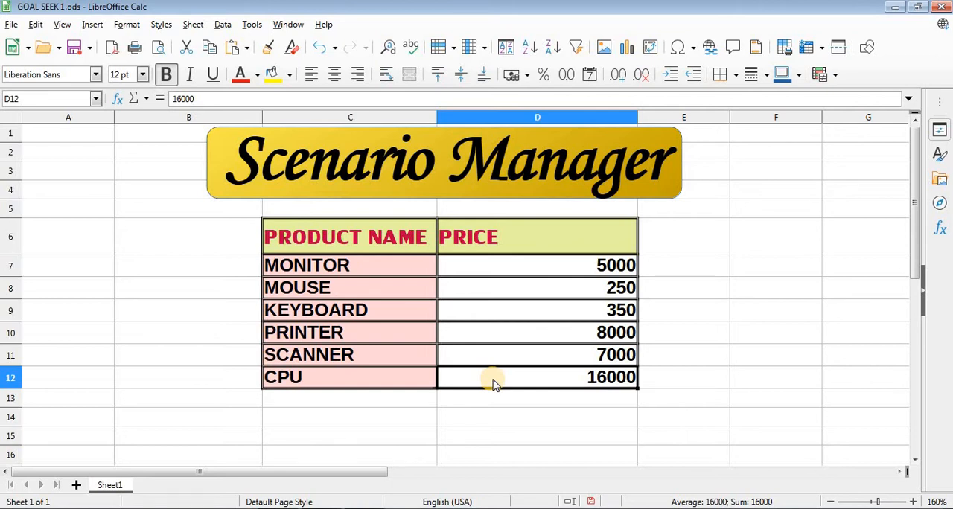
{"action": "key", "text": "Return"}
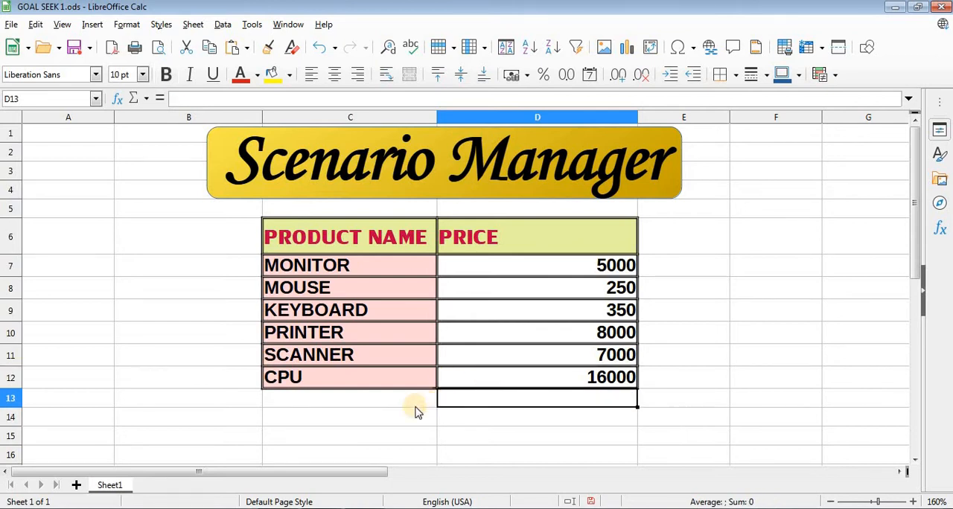
- Add the label TOTAL in cell C13, below CPU in the product name column
{"action": "left_click", "coordinate": [379, 407]}
{"action": "type", "text": "to"}
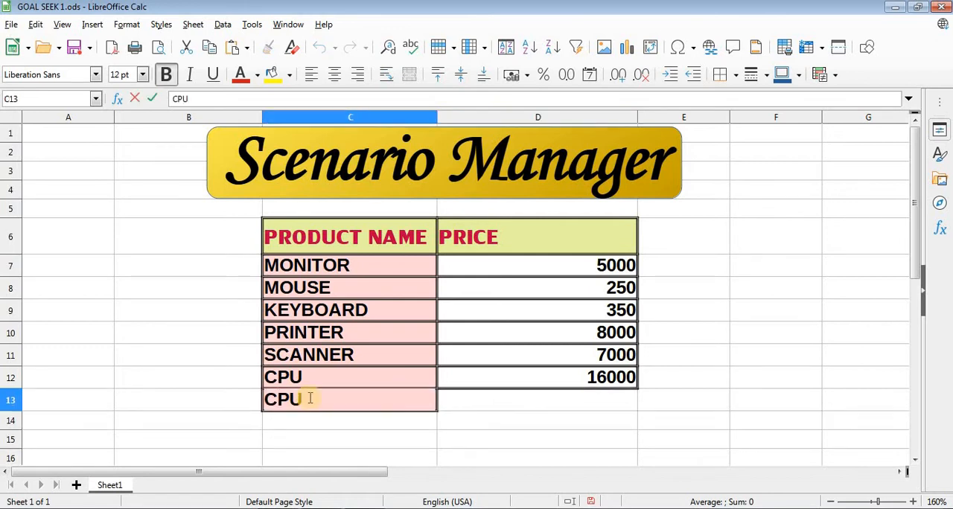
{"action": "key", "text": "BackSpace"}
{"action": "key", "text": "BackSpace"}
{"action": "key", "text": "BackSpace"}
{"action": "type", "text": "total"}
{"action": "key", "text": "BackSpace"}
{"action": "key", "text": "BackSpace"}
{"action": "key", "text": "BackSpace"}
{"action": "key", "text": "BackSpace"}
{"action": "key", "text": "BackSpace"}
{"action": "type", "text": "TOTAL"}
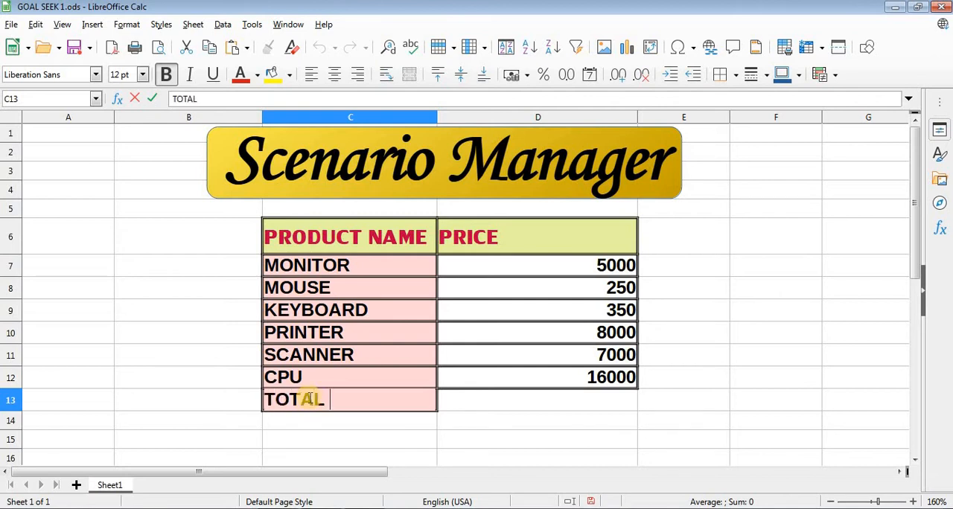
- Carry the CPU price cell's formatting down to the empty price cell D13 beside TOTAL
{"action": "left_click", "coordinate": [583, 380]}
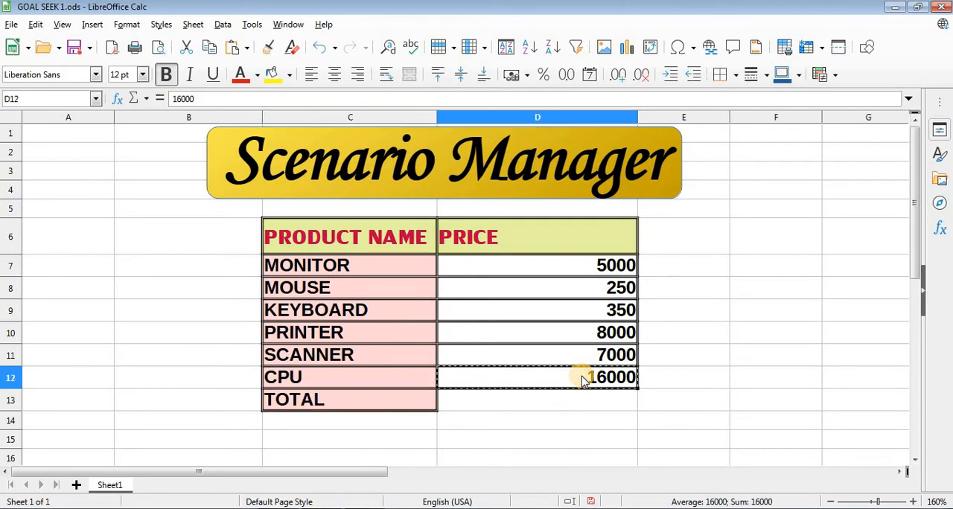
{"action": "key", "text": "ctrl+c"}
{"action": "left_click", "coordinate": [570, 401]}
{"action": "key", "text": "ctrl+v"}
{"action": "left_click", "coordinate": [569, 362]}
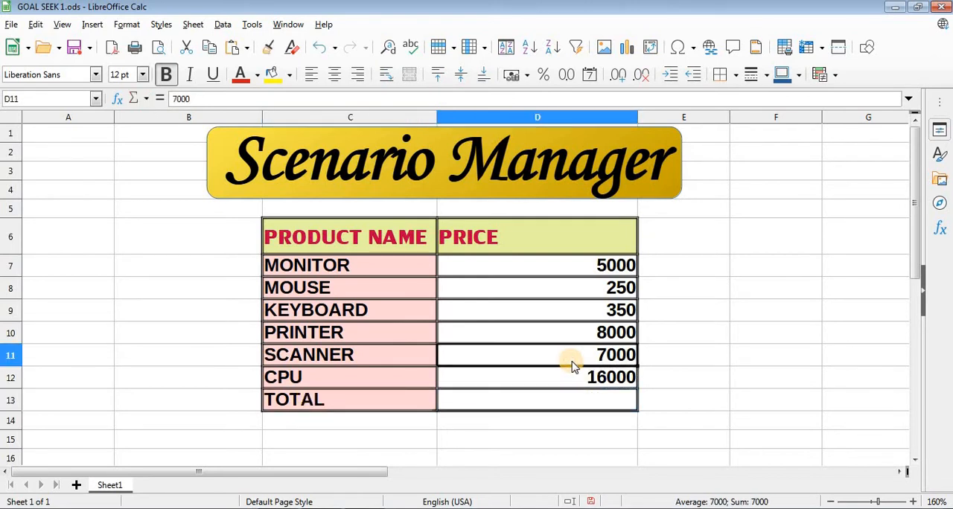
- Calculate the total price in cell D13 with the formula =SUM(D7:D12)
{"action": "left_click", "coordinate": [489, 406]}
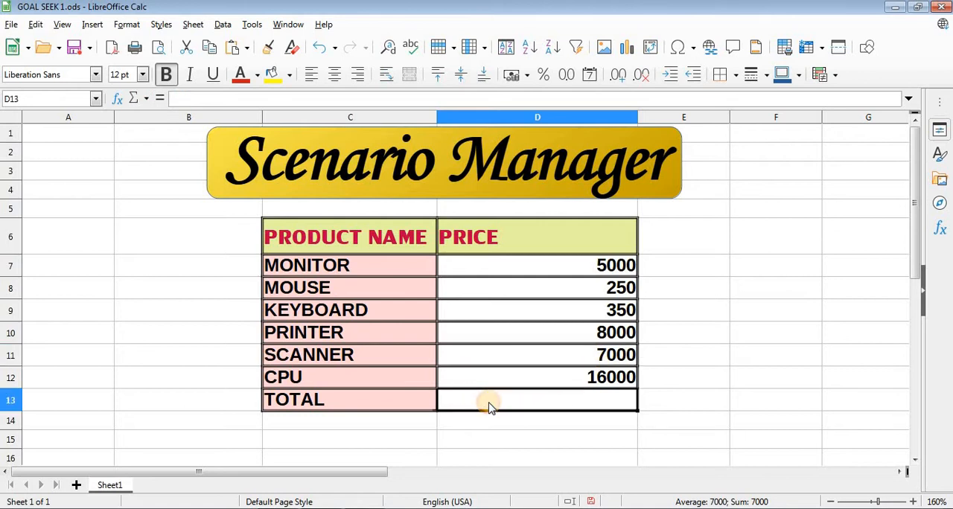
{"action": "type", "text": "=SUM"}
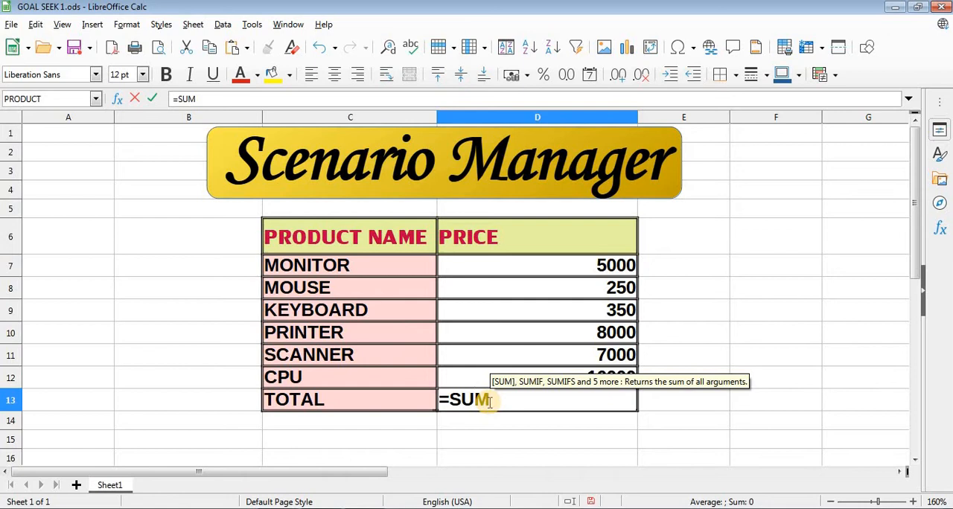
{"action": "type", "text": "("}
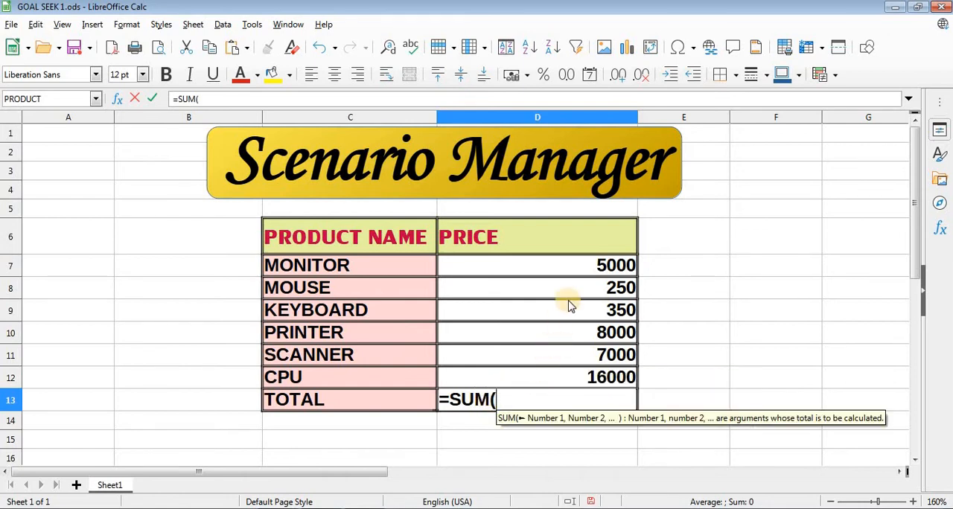
{"action": "left_click_drag", "start_coordinate": [578, 266], "coordinate": [595, 387]}
{"action": "type", "text": ")"}
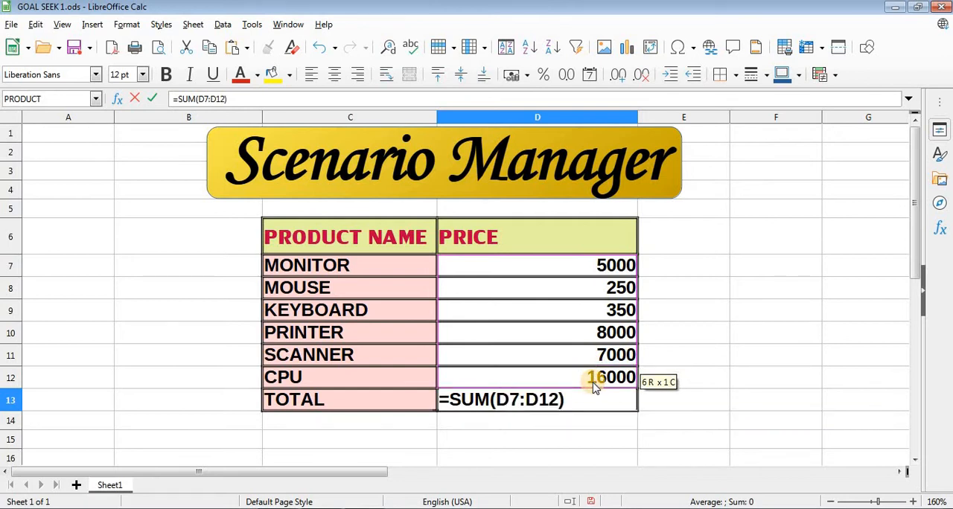
{"action": "key", "text": "Return"}
{"action": "left_click", "coordinate": [602, 399]}
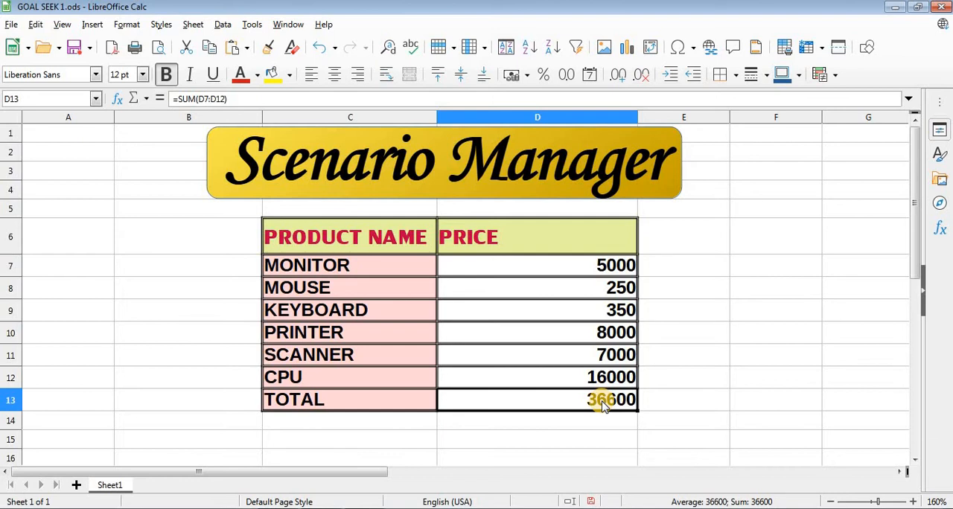
- Start creating a scenario for the price column range D6:D13, including its header and total
{"action": "left_click", "coordinate": [562, 266]}
{"action": "left_click_drag", "start_coordinate": [555, 237], "coordinate": [560, 329]}
{"action": "key", "text": "shift+Down"}
{"action": "key", "text": "shift+Down"}
{"action": "key", "text": "shift+Down"}
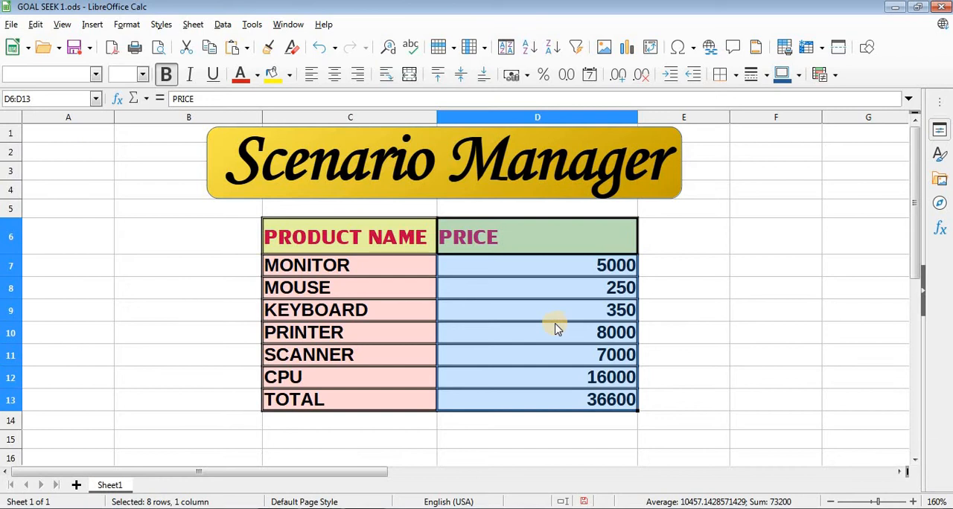
{"action": "left_click", "coordinate": [252, 25]}
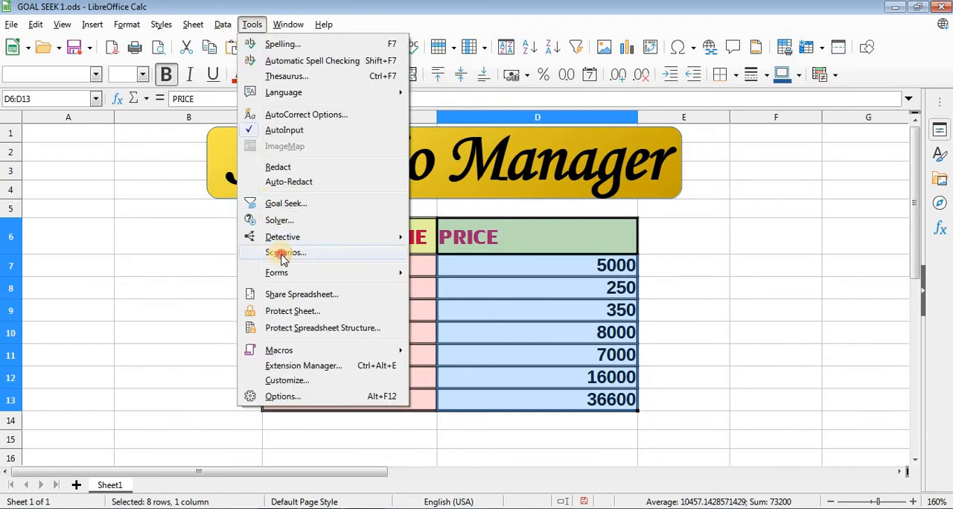
{"action": "left_click", "coordinate": [283, 255]}
- Name the new scenario MY PRODUCT
{"action": "left_click_drag", "start_coordinate": [436, 155], "coordinate": [341, 160]}
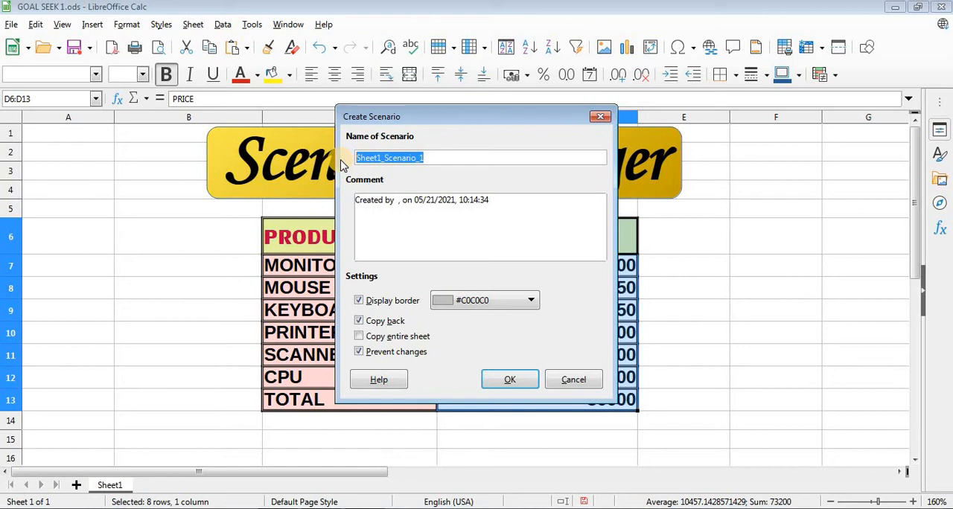
{"action": "type", "text": "MY"}
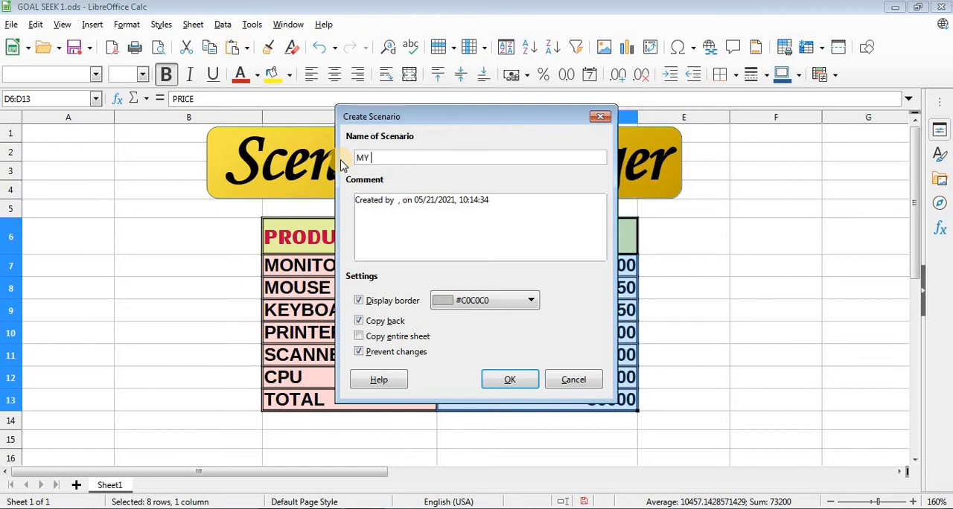
{"action": "type", "text": " PRODUCT"}
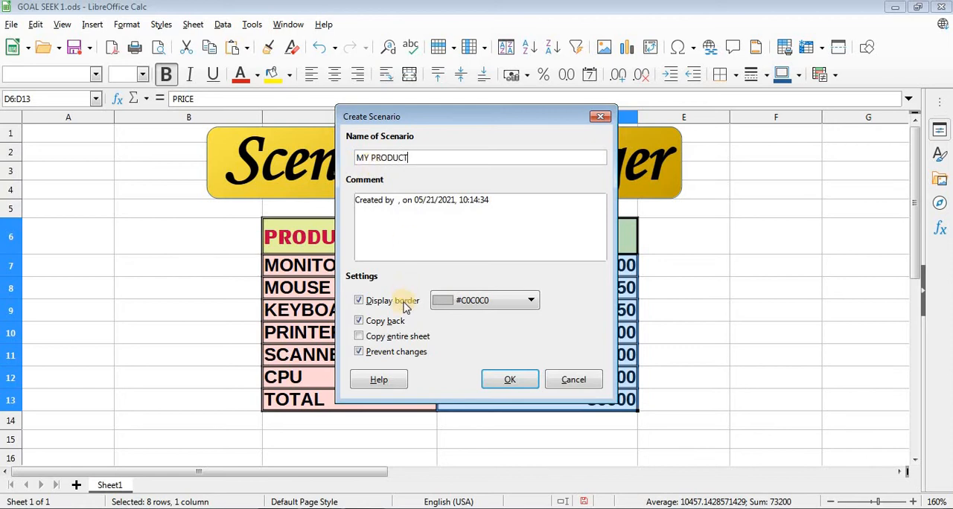
- Set the scenario's display border colour to Light Red 4 and turn off Copy back
{"action": "left_click", "coordinate": [463, 300]}
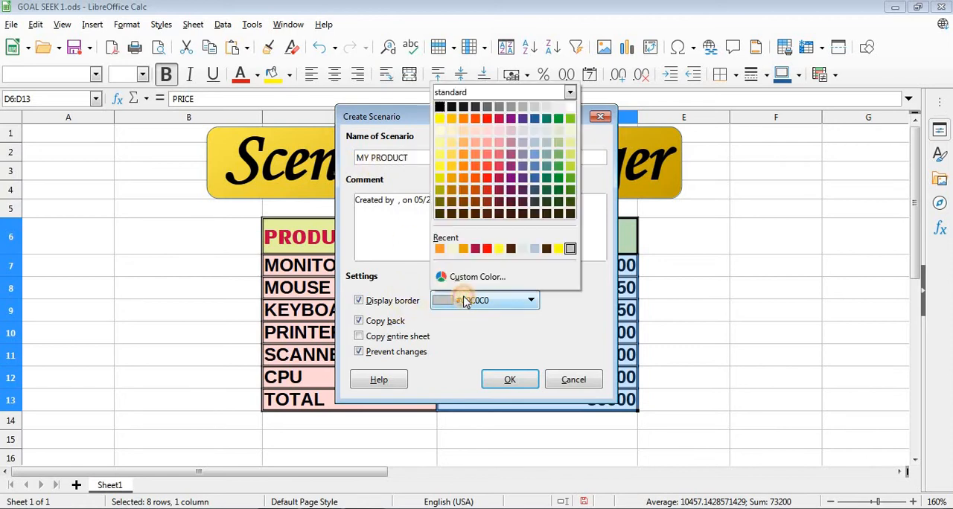
{"action": "left_click", "coordinate": [441, 132]}
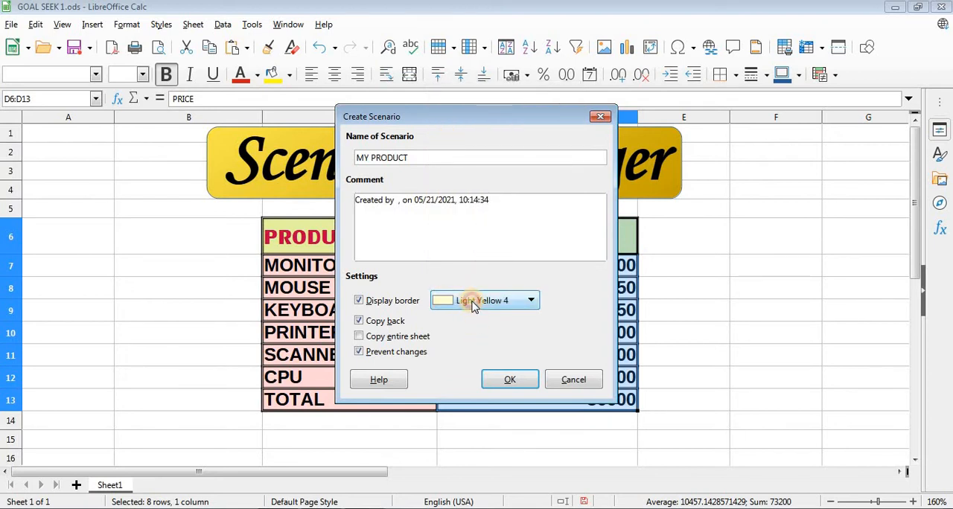
{"action": "left_click", "coordinate": [472, 300]}
{"action": "left_click", "coordinate": [488, 131]}
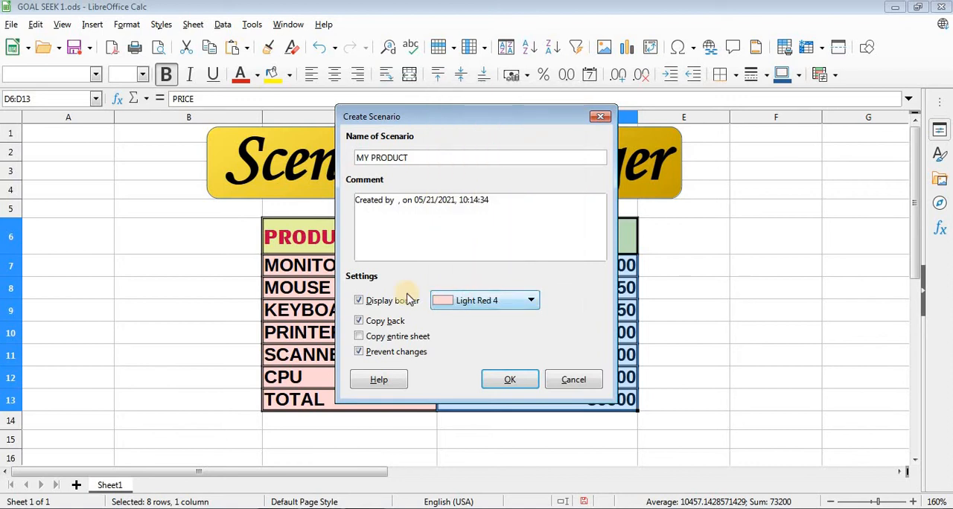
{"action": "left_click", "coordinate": [387, 322]}
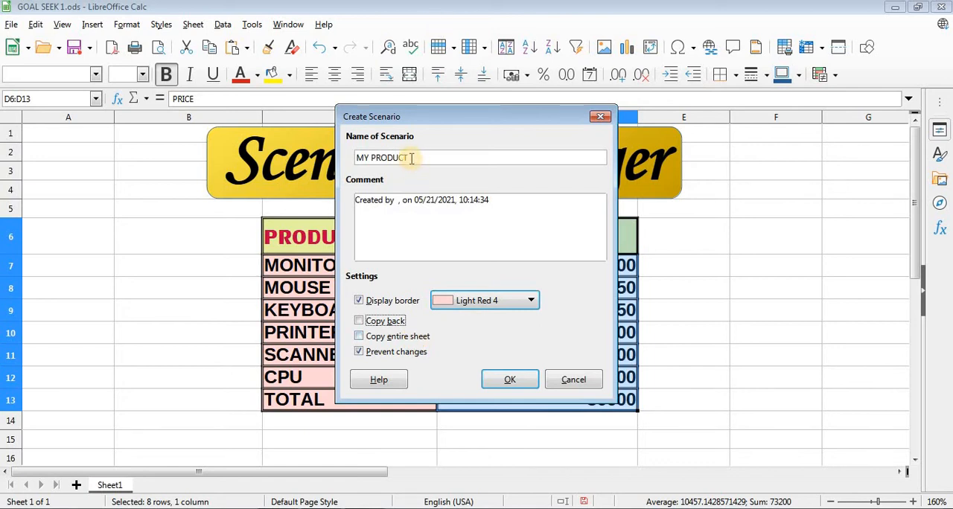
- Name the scenario ACTUAL PRICE and create it
{"action": "left_click_drag", "start_coordinate": [411, 158], "coordinate": [342, 155]}
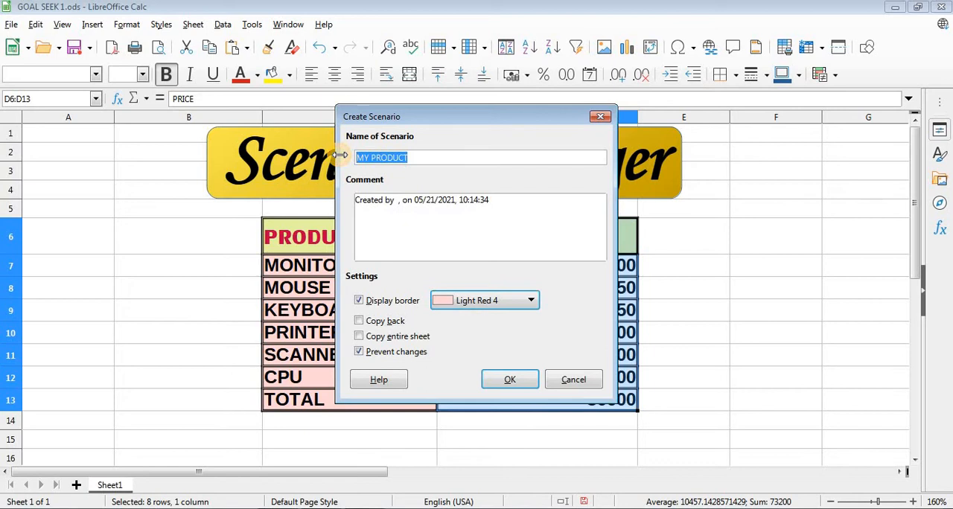
{"action": "type", "text": "PRESEN"}
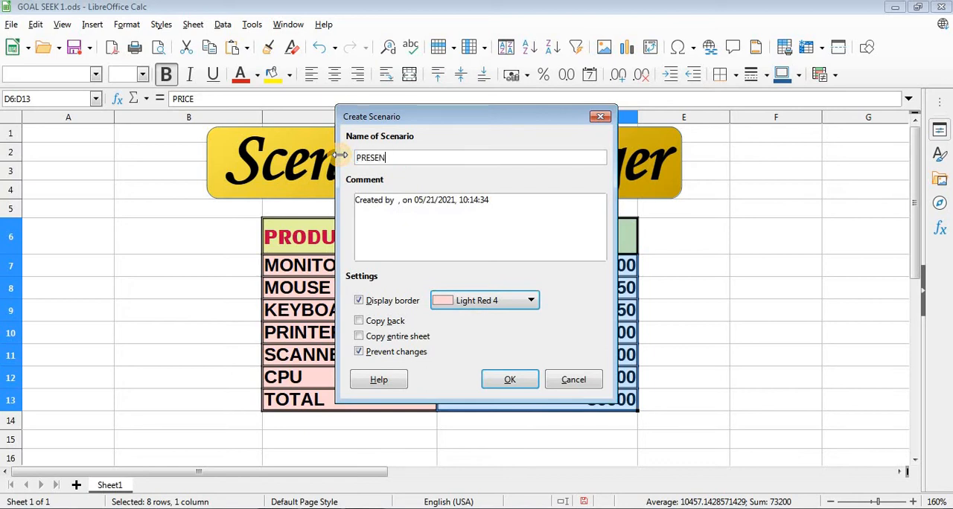
{"action": "key", "text": "BackSpace"}
{"action": "key", "text": "BackSpace"}
{"action": "key", "text": "BackSpace"}
{"action": "key", "text": "BackSpace"}
{"action": "key", "text": "BackSpace"}
{"action": "key", "text": "BackSpace"}
{"action": "type", "text": "ACTUAL PRICE"}
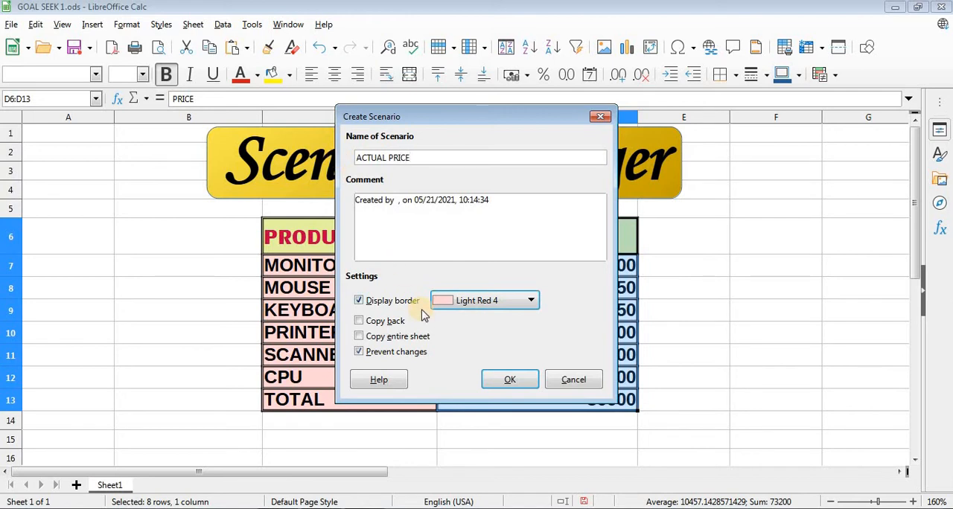
{"action": "left_click", "coordinate": [521, 381]}
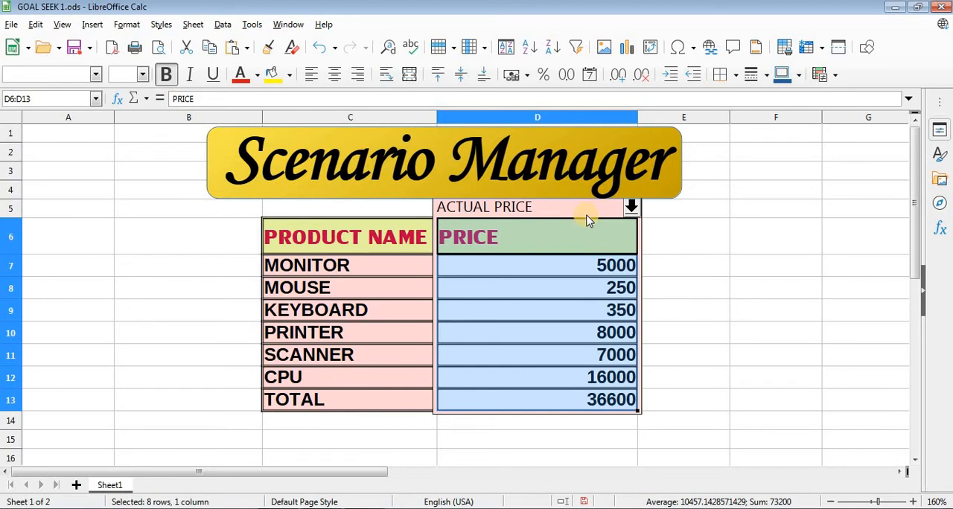
- Insert two blank rows above row 5 to separate the scenario table from the Scenario Manager title
{"action": "left_click", "coordinate": [34, 224]}
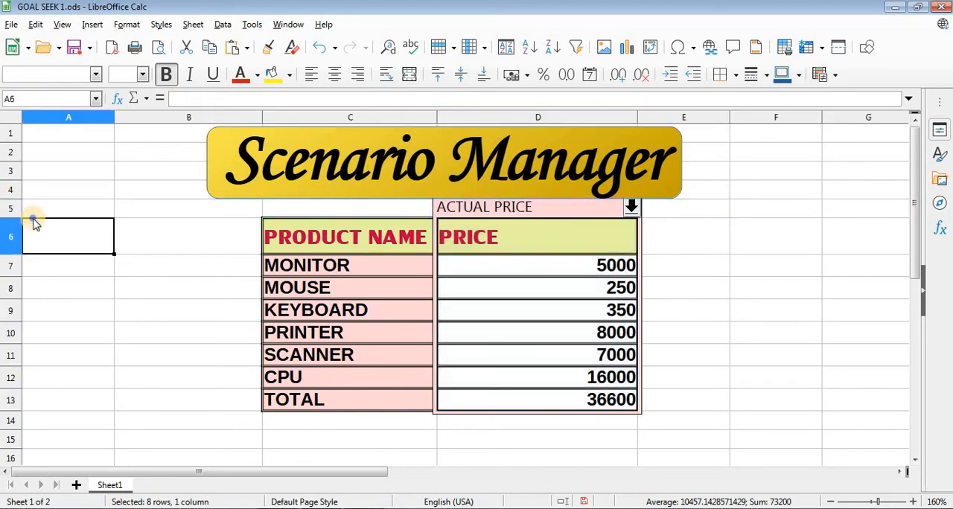
{"action": "right_click", "coordinate": [28, 217]}
{"action": "key", "text": "Escape"}
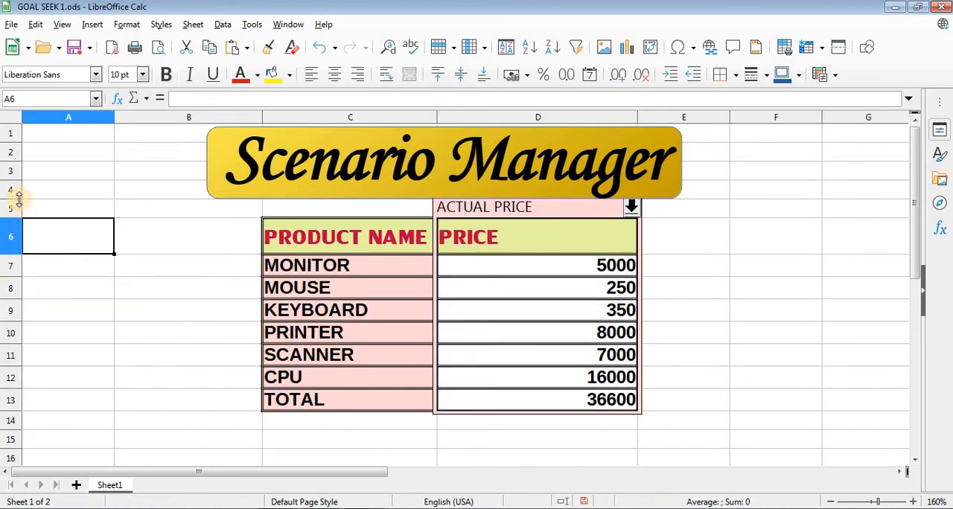
{"action": "left_click", "coordinate": [11, 211]}
{"action": "right_click", "coordinate": [12, 211]}
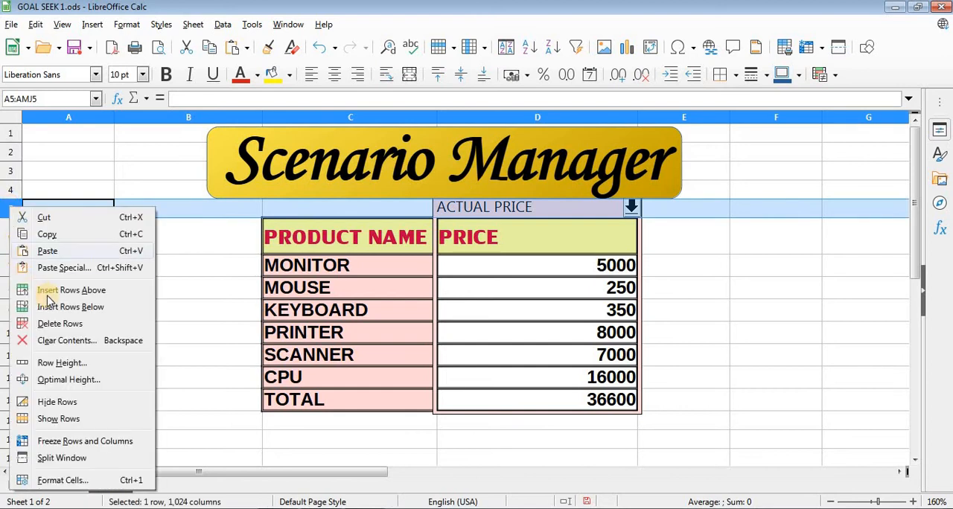
{"action": "left_click", "coordinate": [71, 290]}
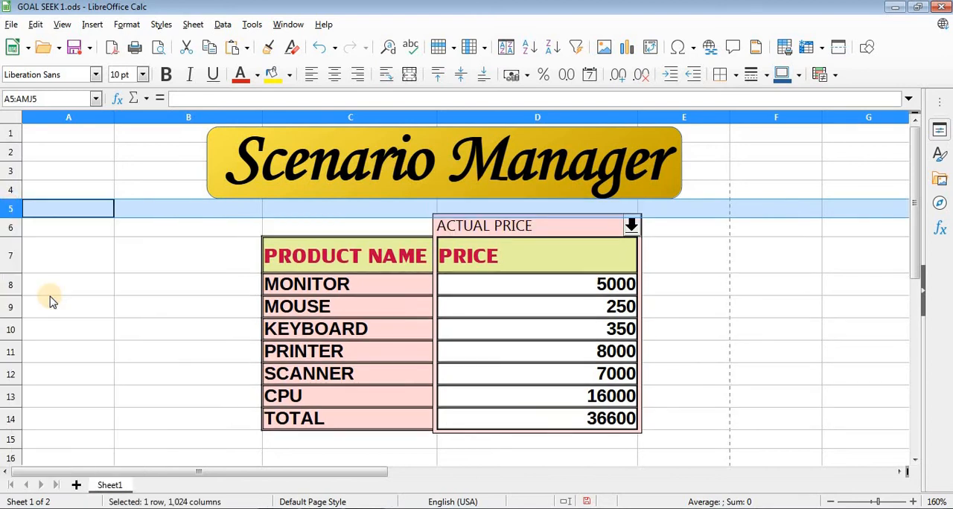
{"action": "right_click", "coordinate": [12, 207]}
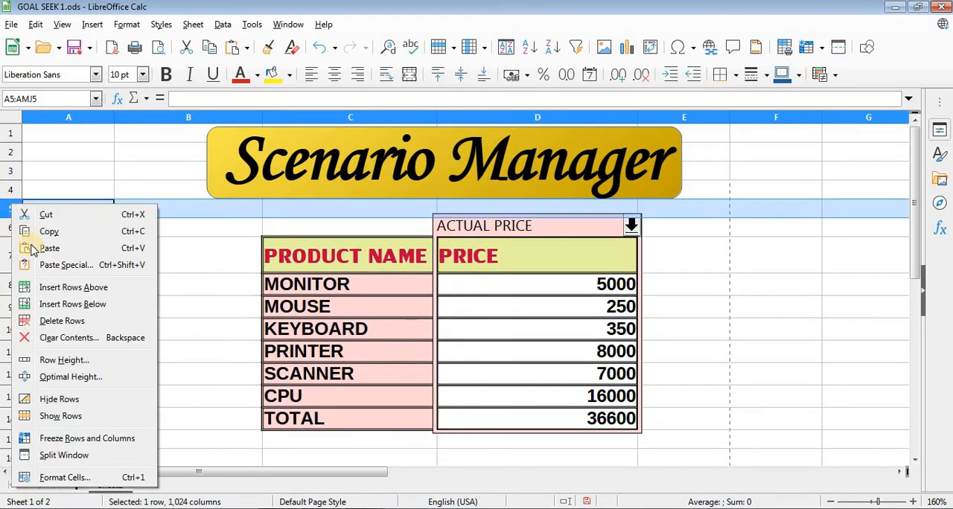
{"action": "left_click", "coordinate": [49, 287]}
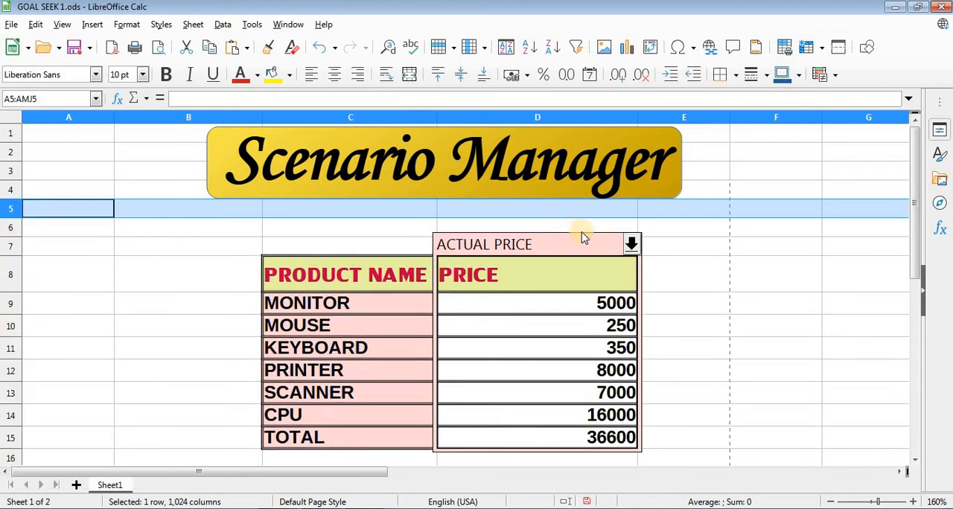
{"action": "left_click", "coordinate": [582, 307]}
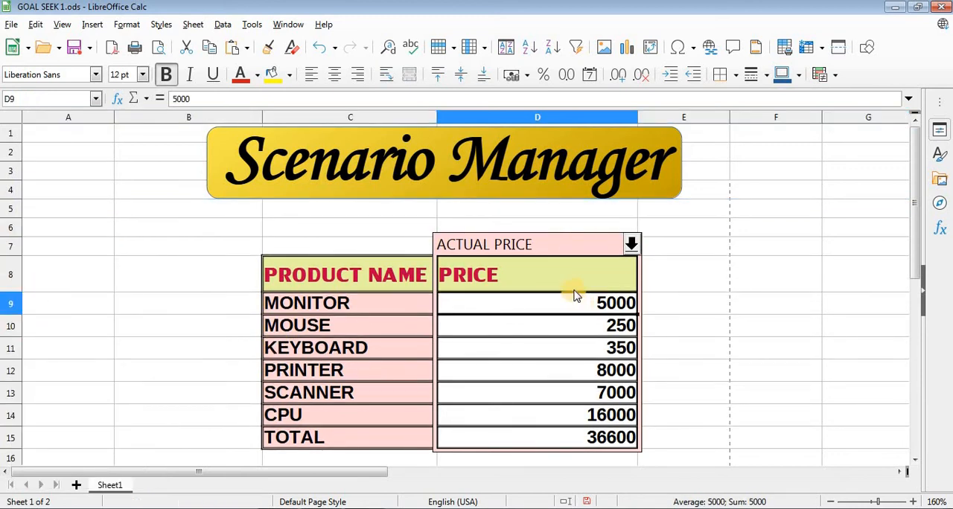
{"action": "left_click", "coordinate": [571, 282]}
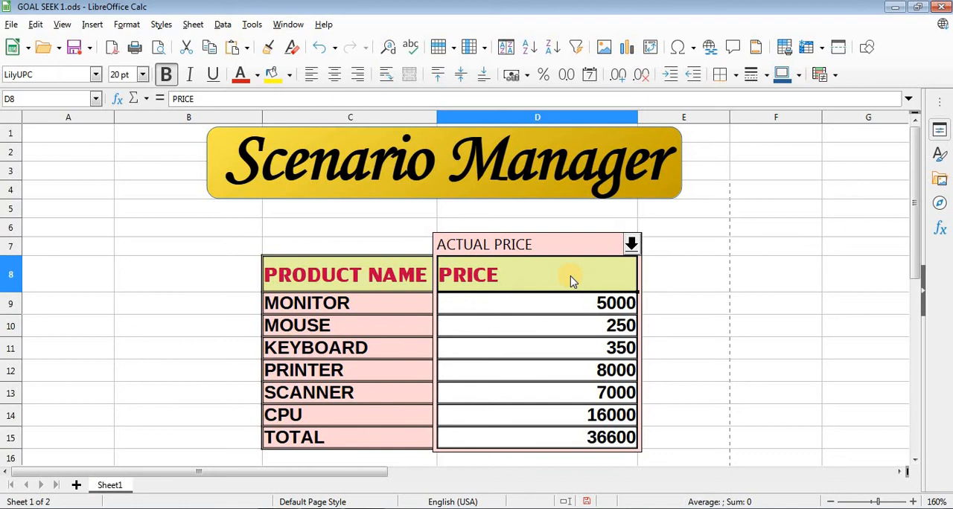
{"action": "key", "text": "shift+Down"}
{"action": "key", "text": "shift+Down"}
{"action": "key", "text": "shift+Down"}
{"action": "key", "text": "shift+Down"}
{"action": "key", "text": "shift+Down"}
{"action": "key", "text": "shift+Down"}
{"action": "key", "text": "shift+Down"}
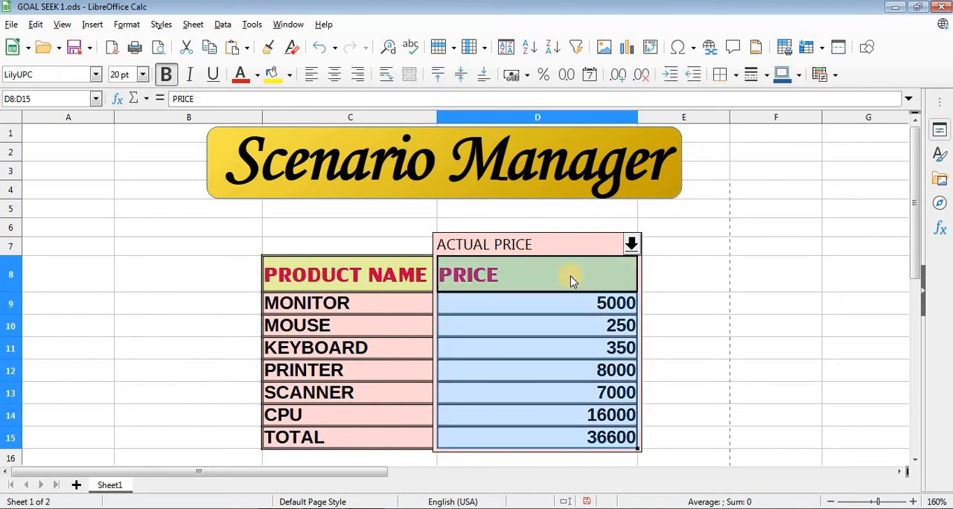
{"action": "left_click", "coordinate": [252, 24]}
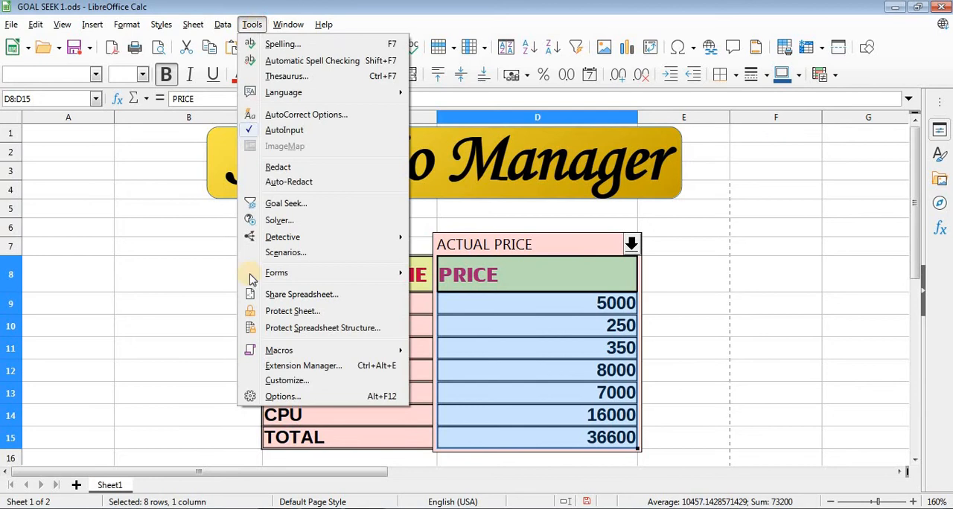
{"action": "left_click", "coordinate": [283, 252]}
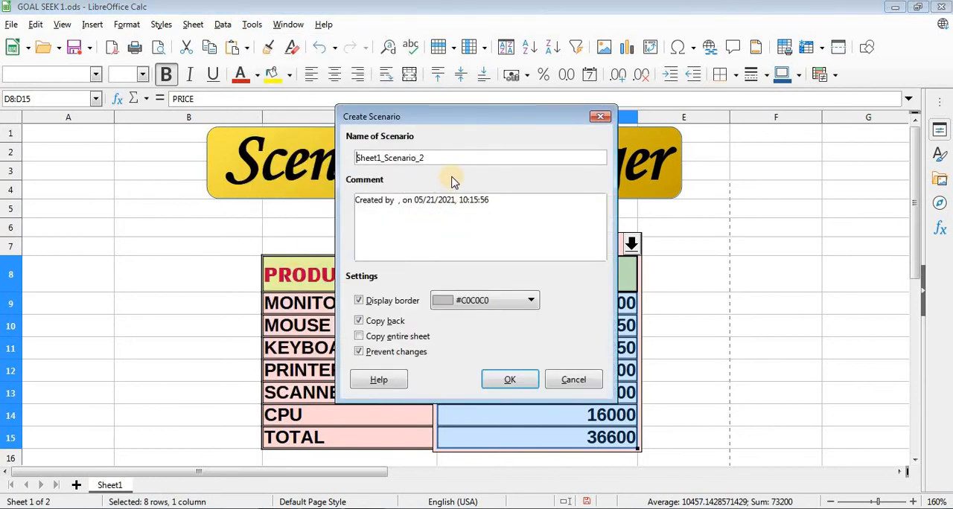
{"action": "left_click_drag", "start_coordinate": [425, 158], "coordinate": [339, 165]}
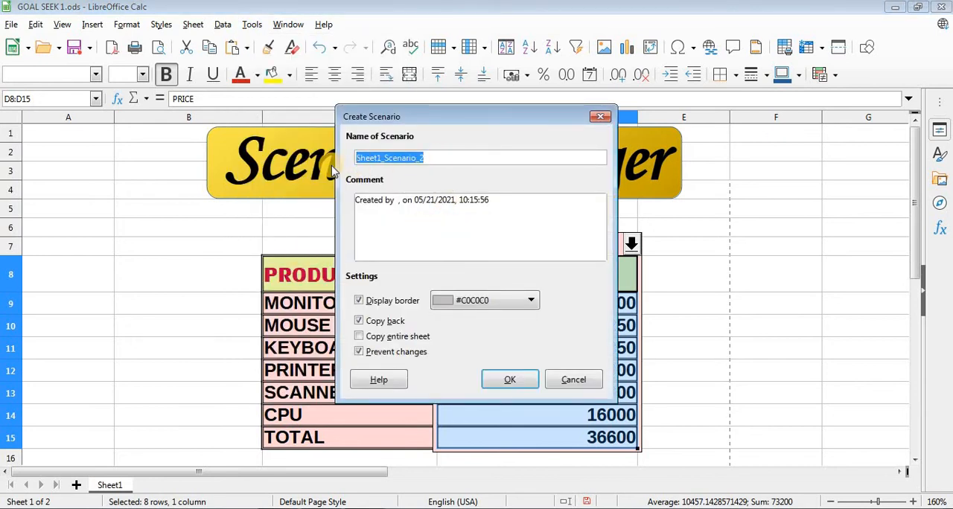
{"action": "type", "text": "MAXIMUM"}
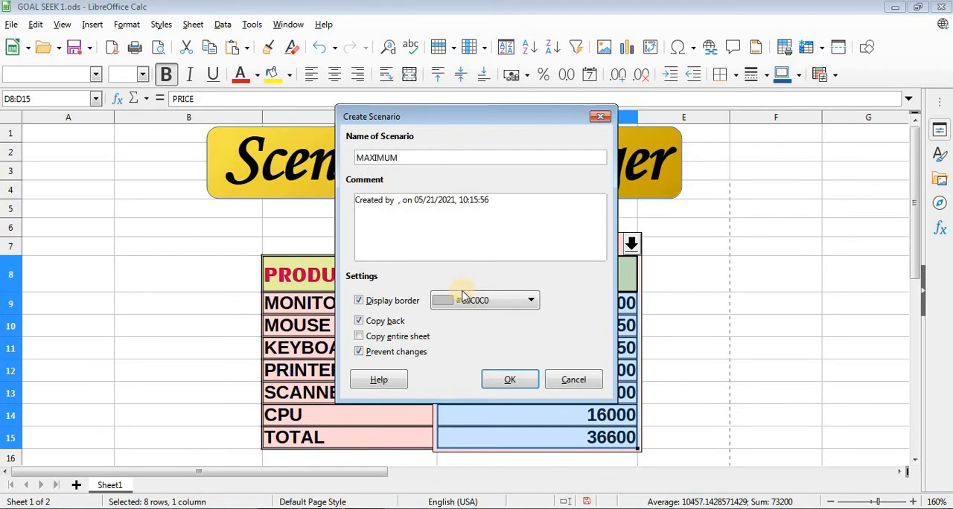
{"action": "left_click", "coordinate": [601, 116]}
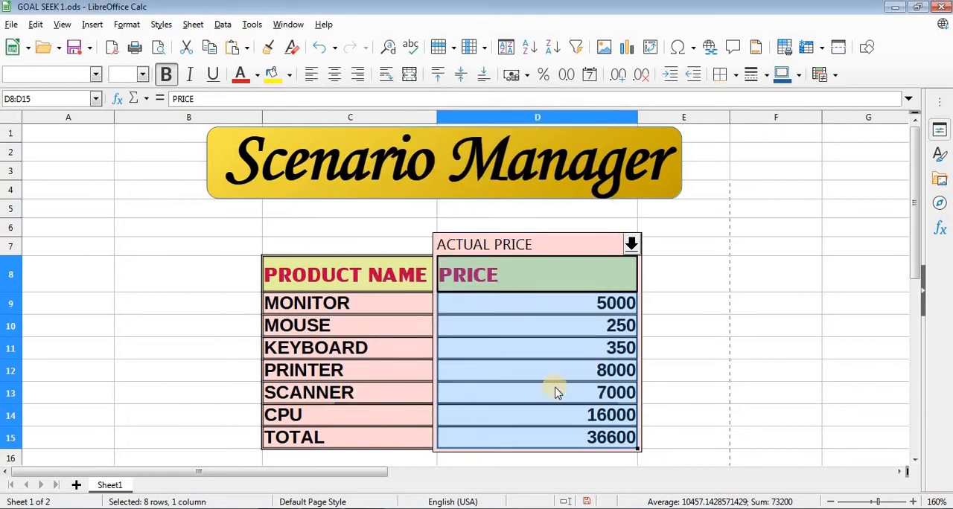
- Set the MONITOR price in cell D9 to 5500
{"action": "left_click", "coordinate": [541, 312]}
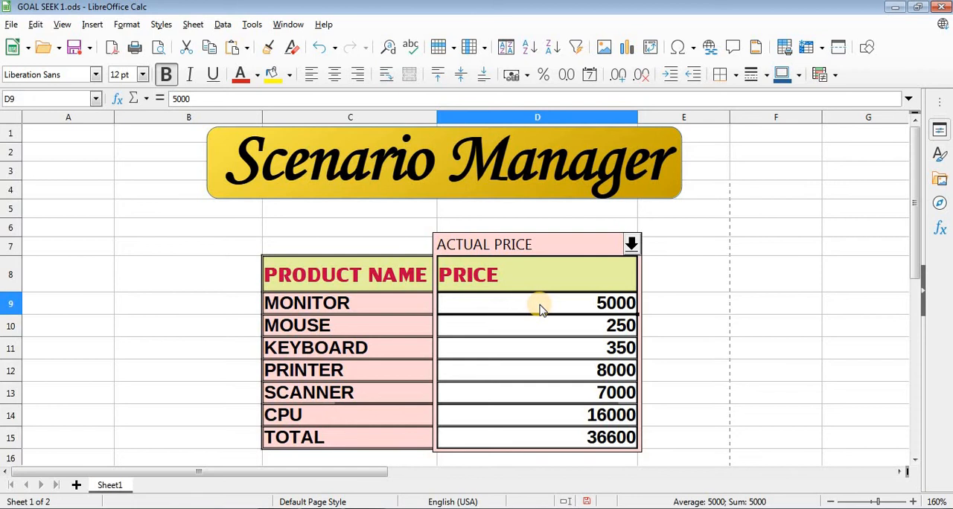
{"action": "double_click", "coordinate": [601, 302]}
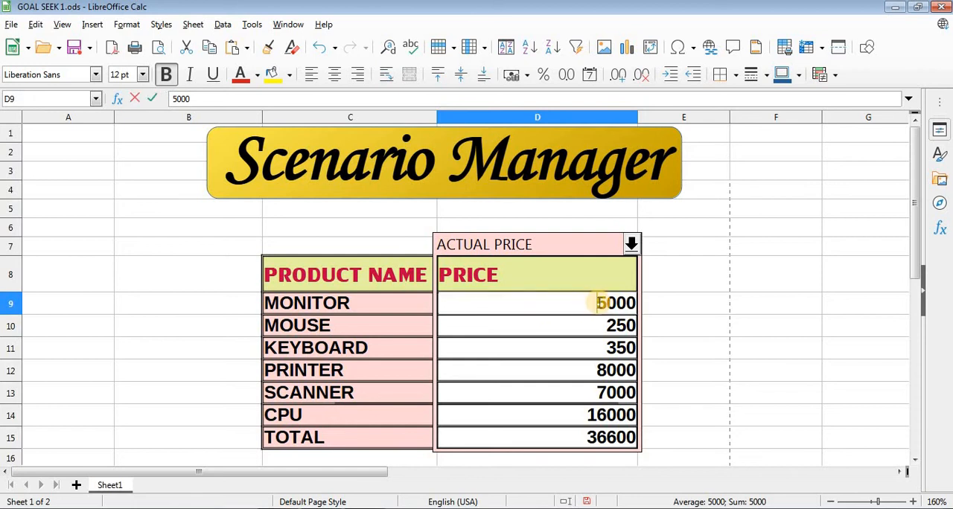
{"action": "key", "text": "Right"}
{"action": "key", "text": "Right"}
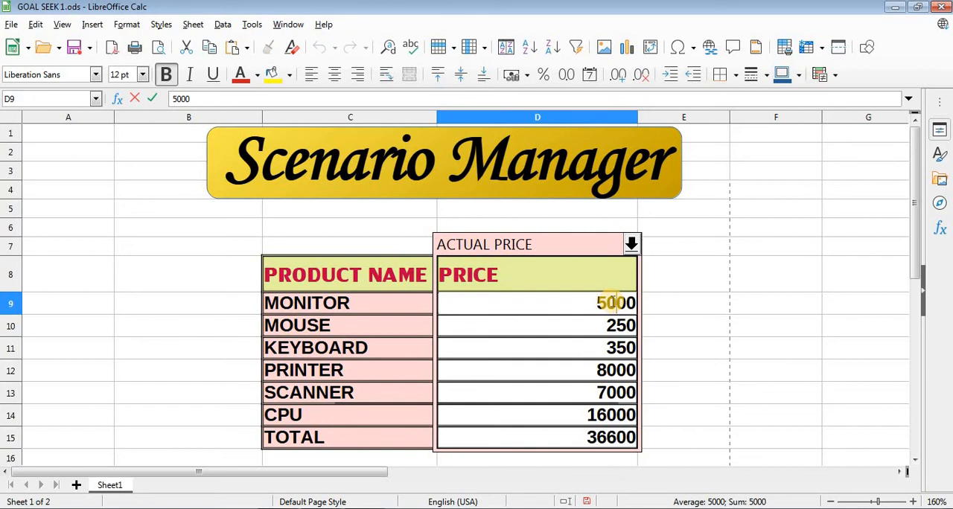
{"action": "key", "text": "BackSpace"}
{"action": "type", "text": "5"}
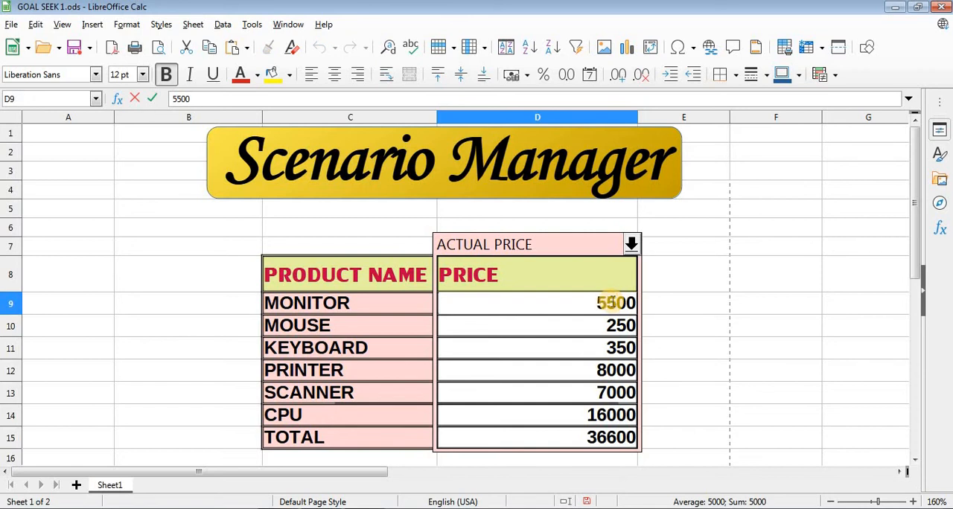
- Set the MOUSE price in D10 to 350 and the KEYBOARD price in D11 to 450
{"action": "left_click", "coordinate": [617, 327]}
{"action": "double_click", "coordinate": [618, 328]}
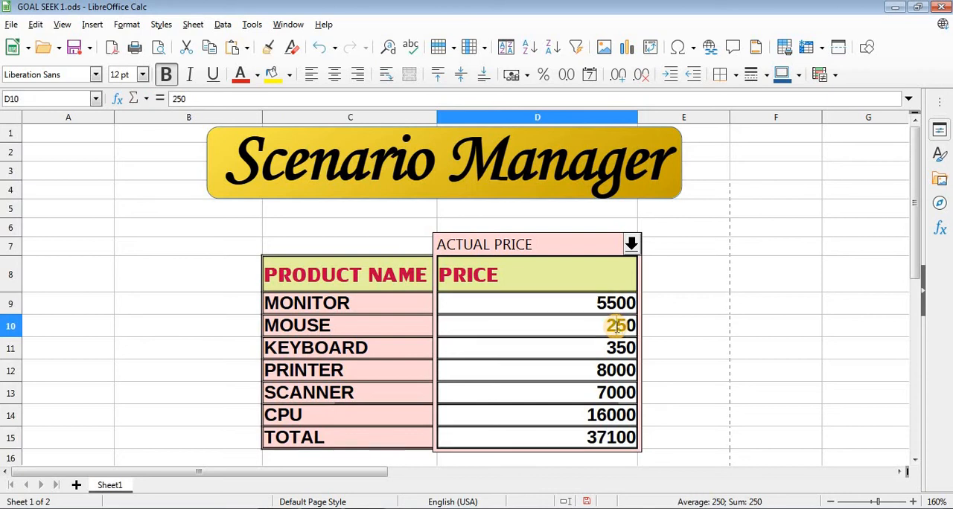
{"action": "key", "text": "BackSpace"}
{"action": "type", "text": "3"}
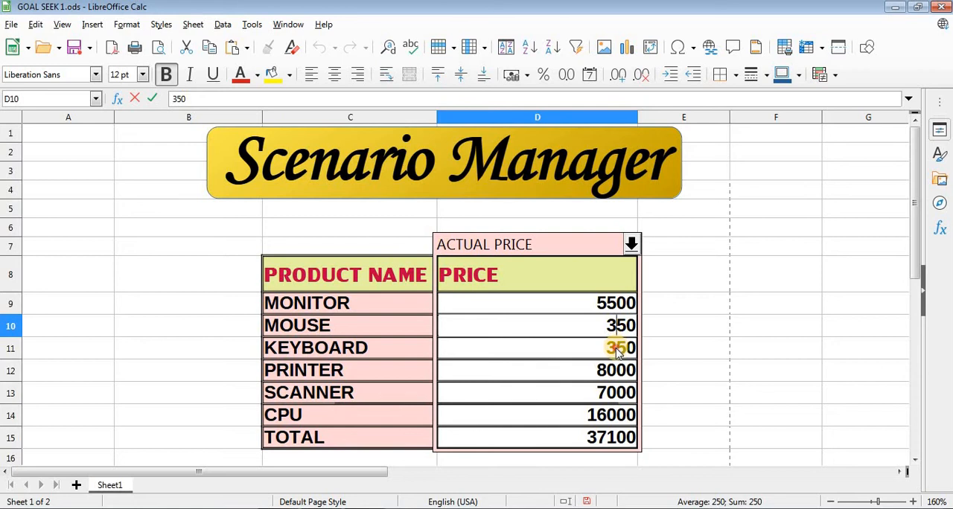
{"action": "left_click", "coordinate": [618, 349]}
{"action": "double_click", "coordinate": [617, 351]}
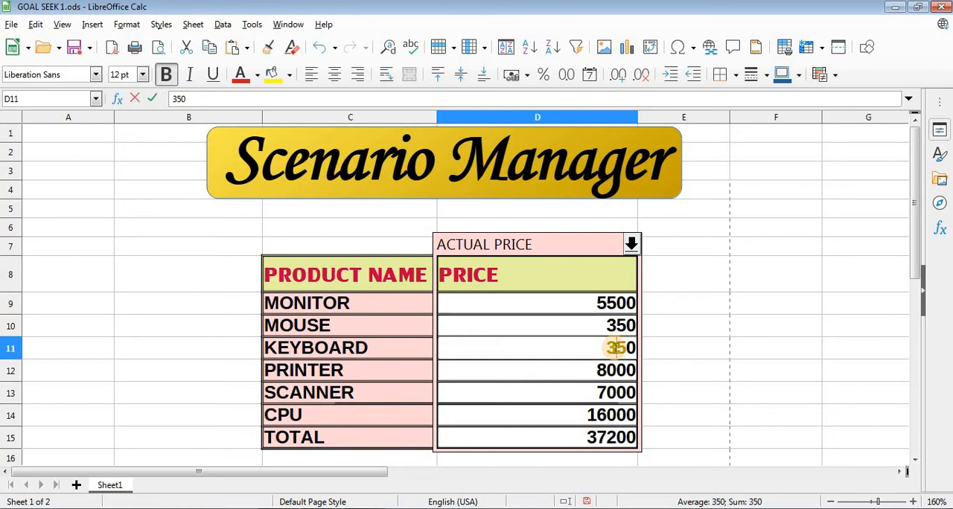
{"action": "key", "text": "BackSpace"}
{"action": "type", "text": "4"}
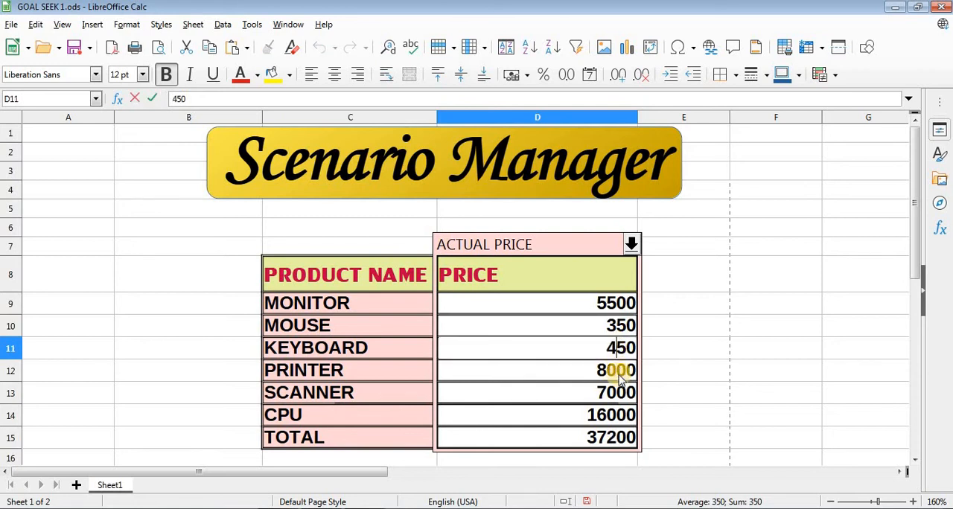
- Set the PRINTER price in D12 to 8800 and the SCANNER price in D13 to 7700
{"action": "left_click", "coordinate": [612, 373]}
{"action": "double_click", "coordinate": [612, 374]}
{"action": "key", "text": "BackSpace"}
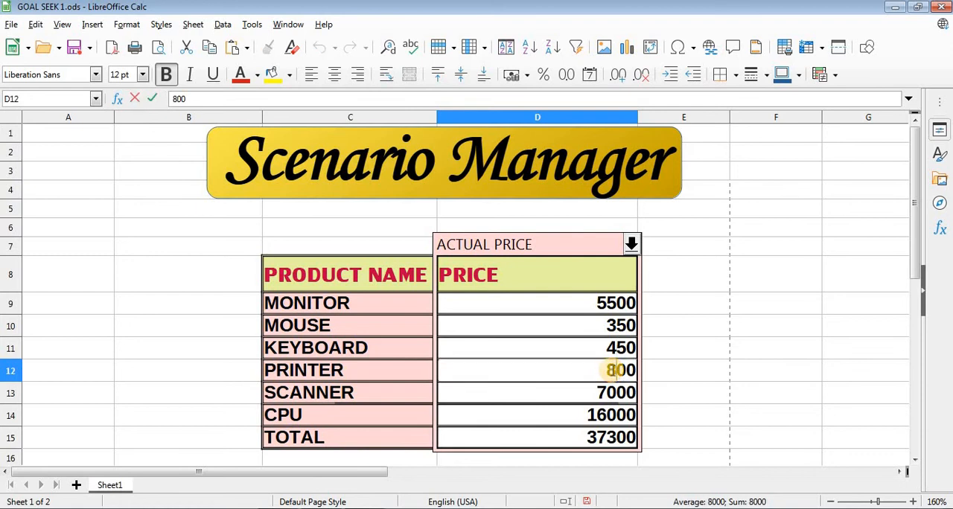
{"action": "type", "text": "8"}
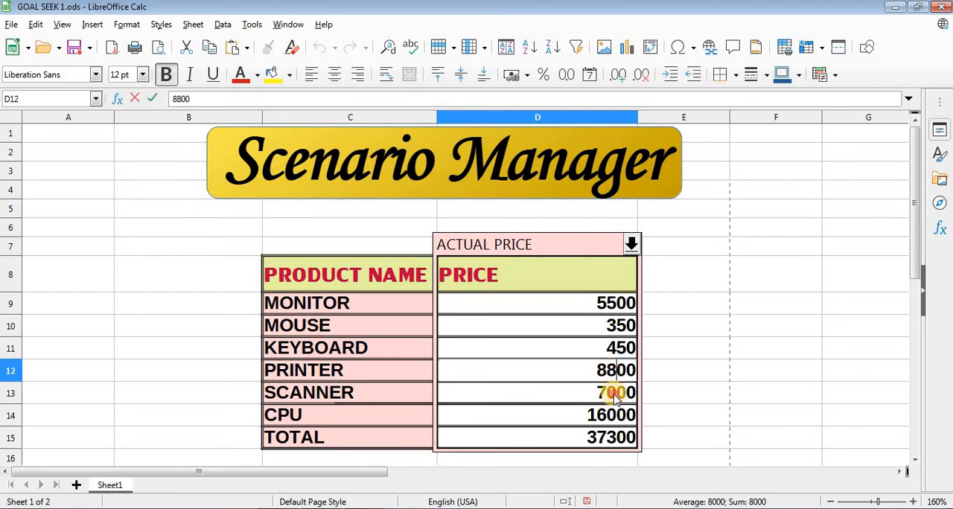
{"action": "left_click", "coordinate": [615, 398]}
{"action": "double_click", "coordinate": [614, 398]}
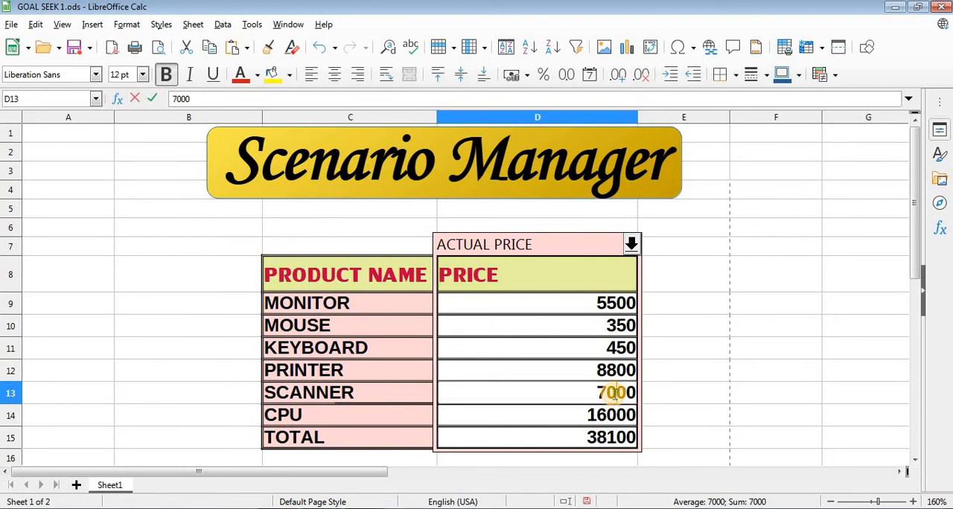
{"action": "key", "text": "BackSpace"}
{"action": "type", "text": "7"}
- Set the CPU price in D14 to 16050 and check the TOTAL cell
{"action": "left_click", "coordinate": [616, 421]}
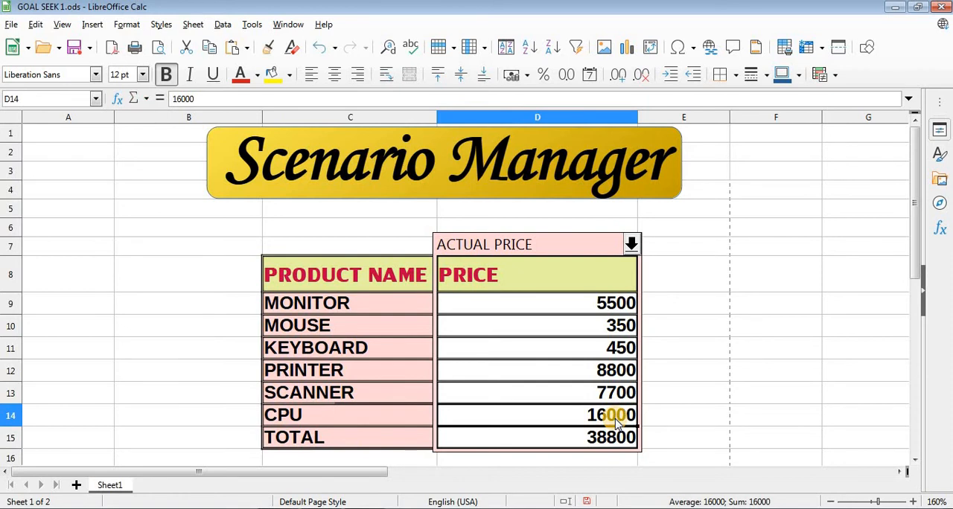
{"action": "double_click", "coordinate": [614, 415]}
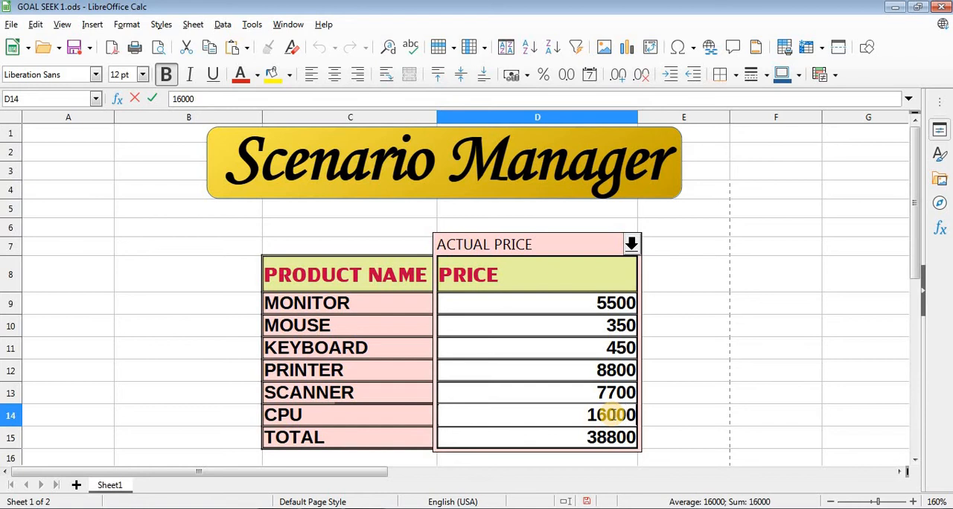
{"action": "key", "text": "BackSpace"}
{"action": "type", "text": "50"}
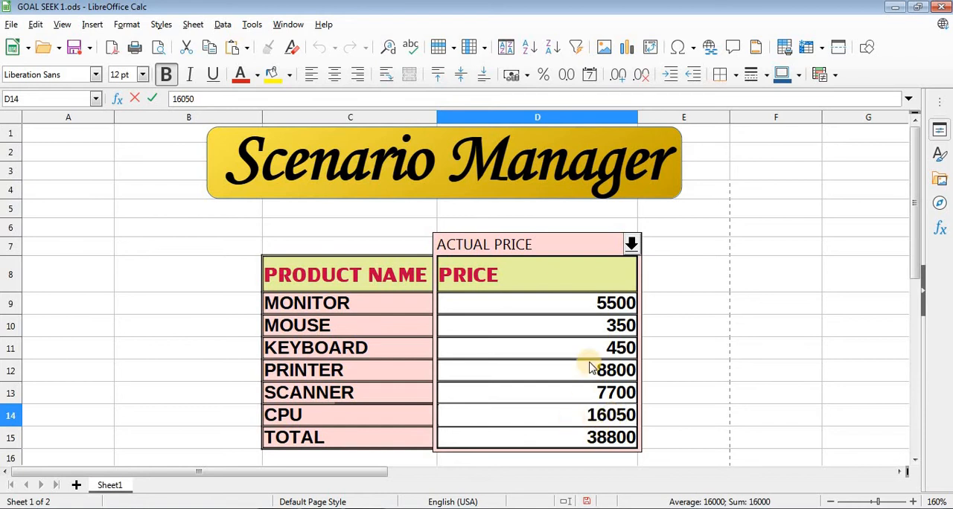
{"action": "left_click", "coordinate": [588, 367]}
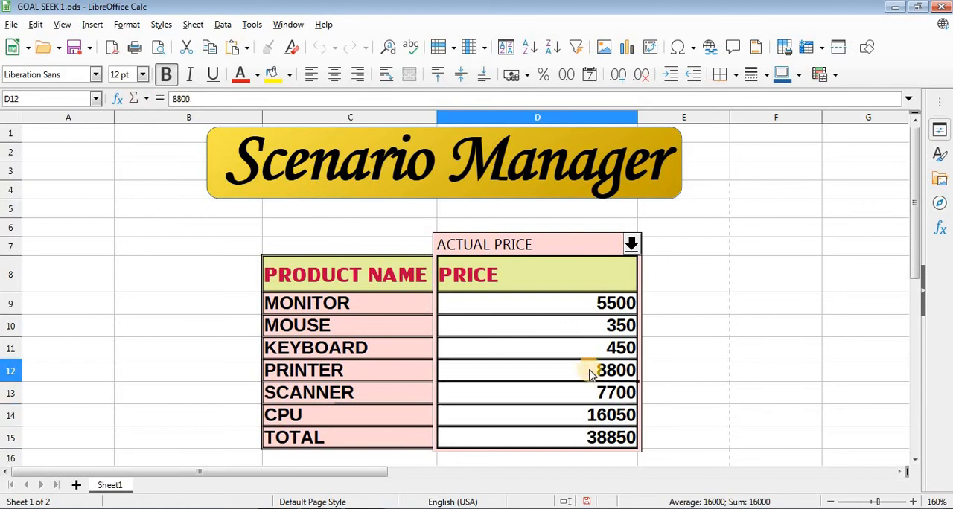
{"action": "left_click", "coordinate": [595, 439]}
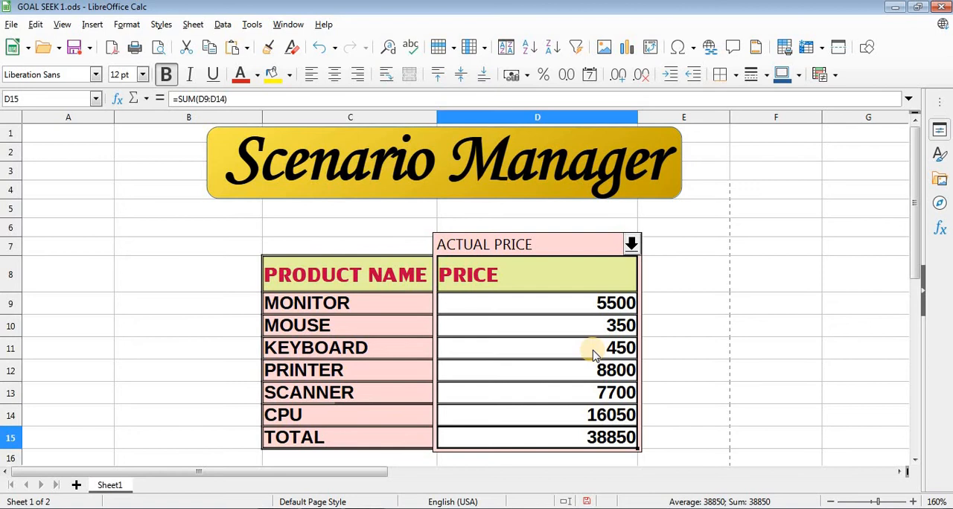
- Start a new scenario for the PRICE column range D8:D15 and name it MAXIMUM
{"action": "left_click", "coordinate": [576, 284]}
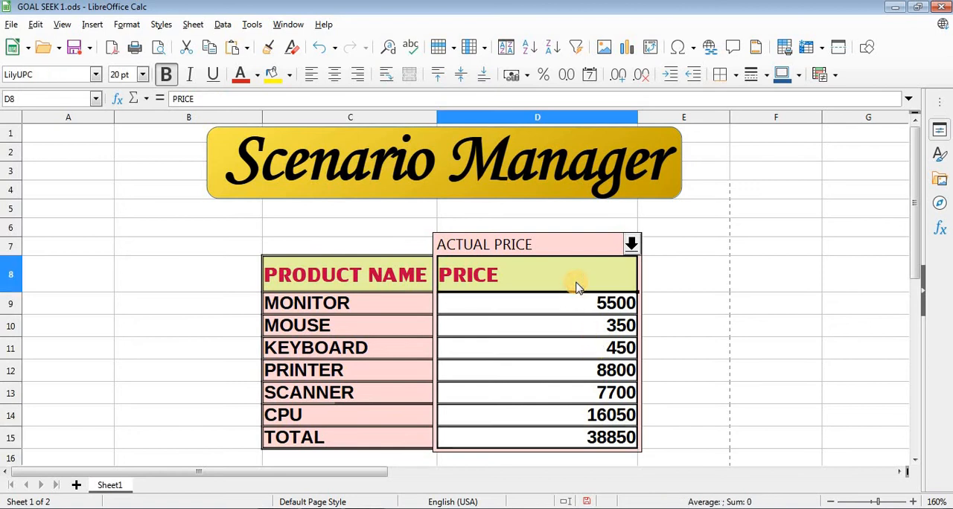
{"action": "key", "text": "shift+Down"}
{"action": "key", "text": "shift+Down"}
{"action": "key", "text": "shift+Down"}
{"action": "key", "text": "shift+Down"}
{"action": "key", "text": "shift+Down"}
{"action": "key", "text": "shift+Down"}
{"action": "key", "text": "shift+Down"}
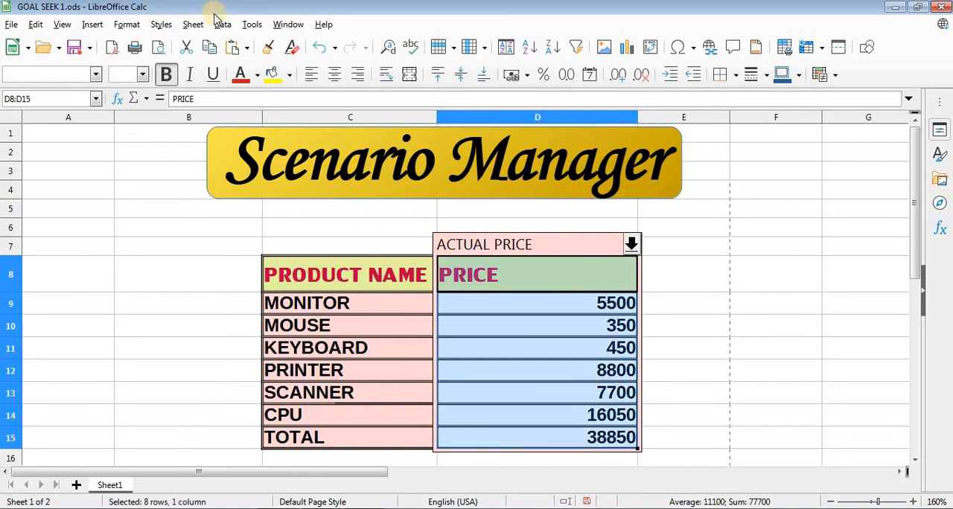
{"action": "left_click", "coordinate": [252, 24]}
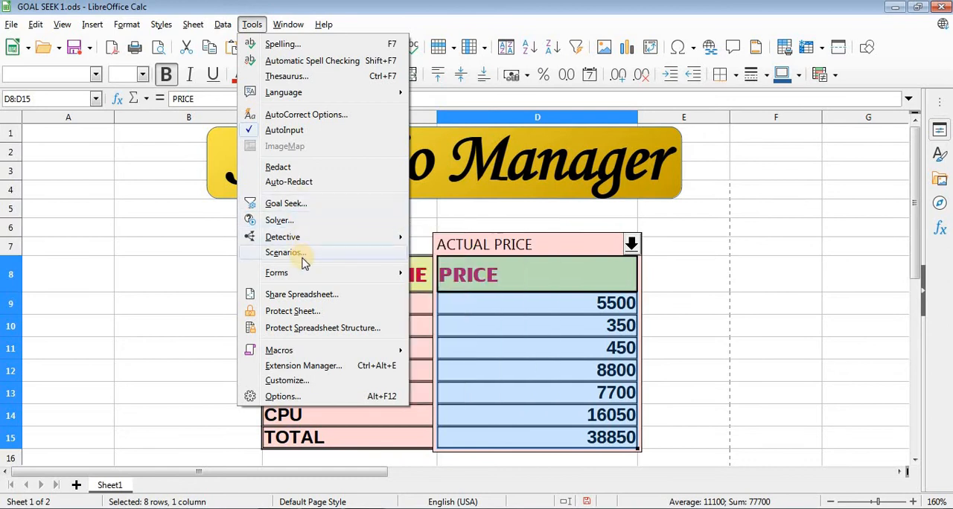
{"action": "left_click", "coordinate": [305, 253]}
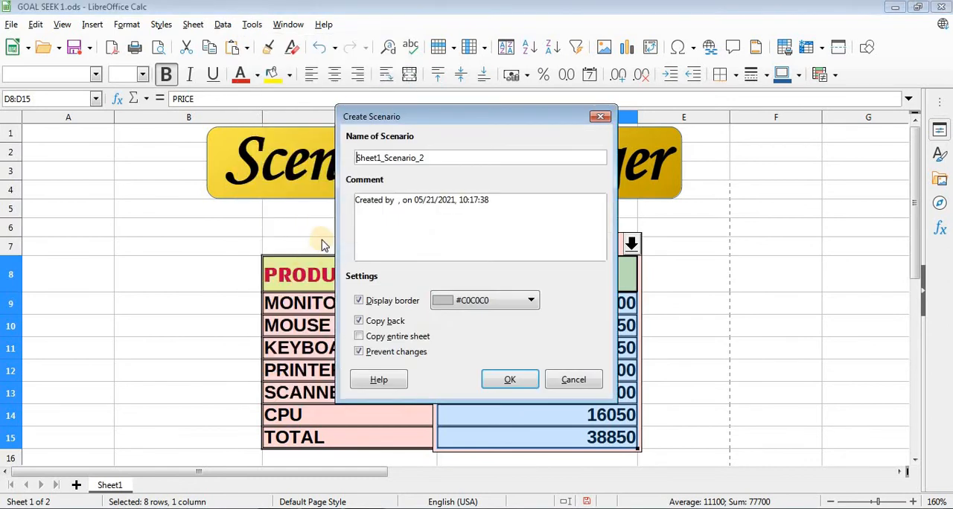
{"action": "left_click", "coordinate": [430, 162]}
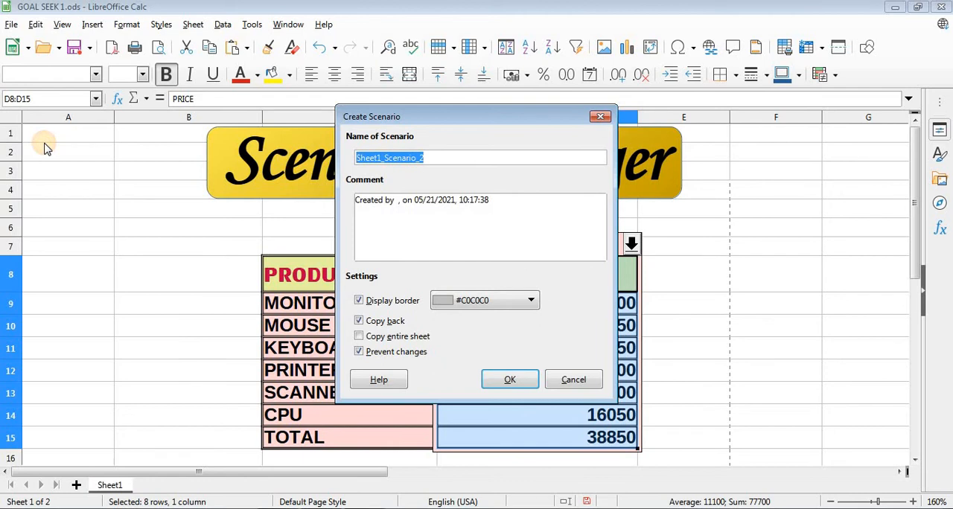
{"action": "type", "text": "MAXIMUM"}
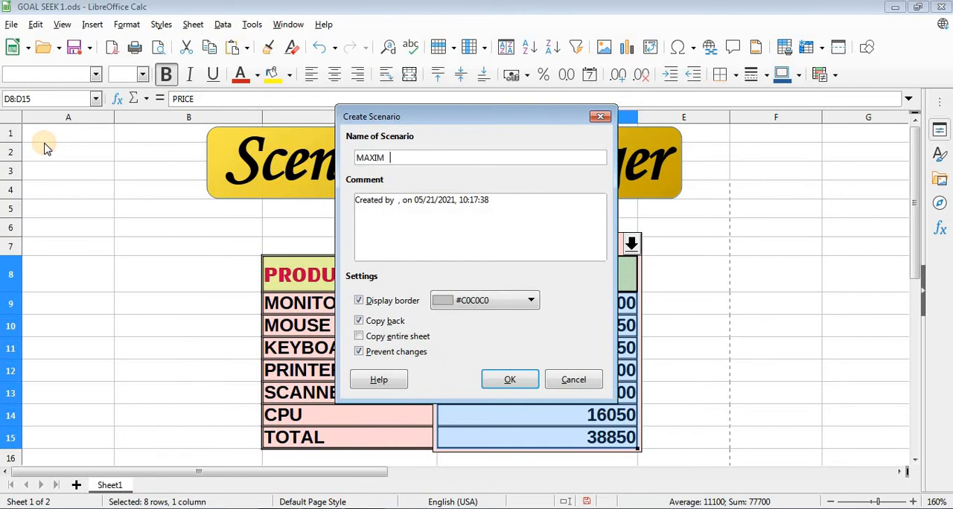
- Set the scenario's display border to Light Yellow 1, turn off Copy back and create the scenario
{"action": "left_click", "coordinate": [529, 301]}
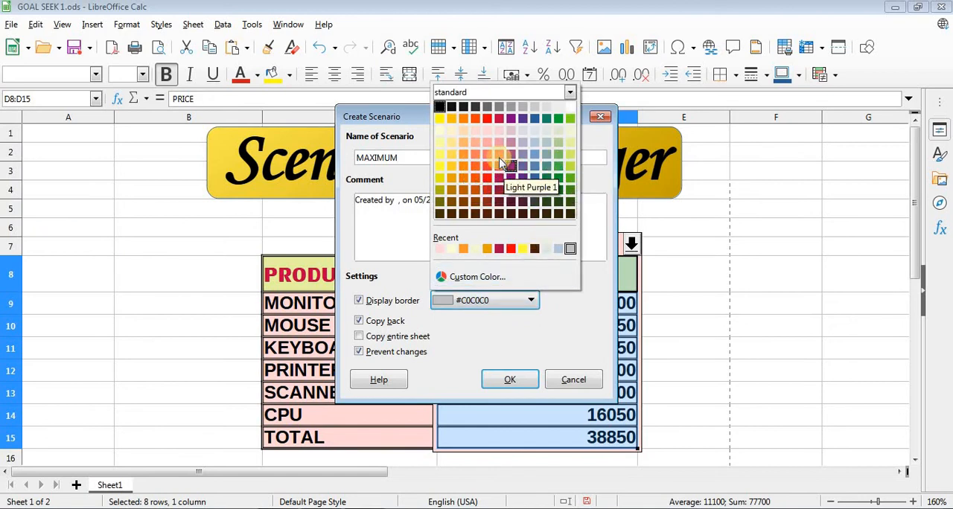
{"action": "left_click", "coordinate": [440, 164]}
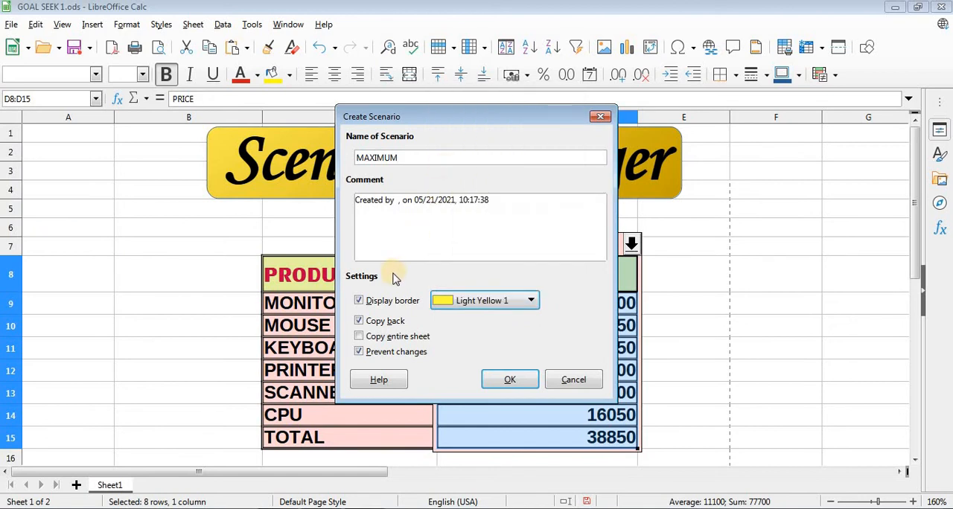
{"action": "left_click", "coordinate": [377, 322]}
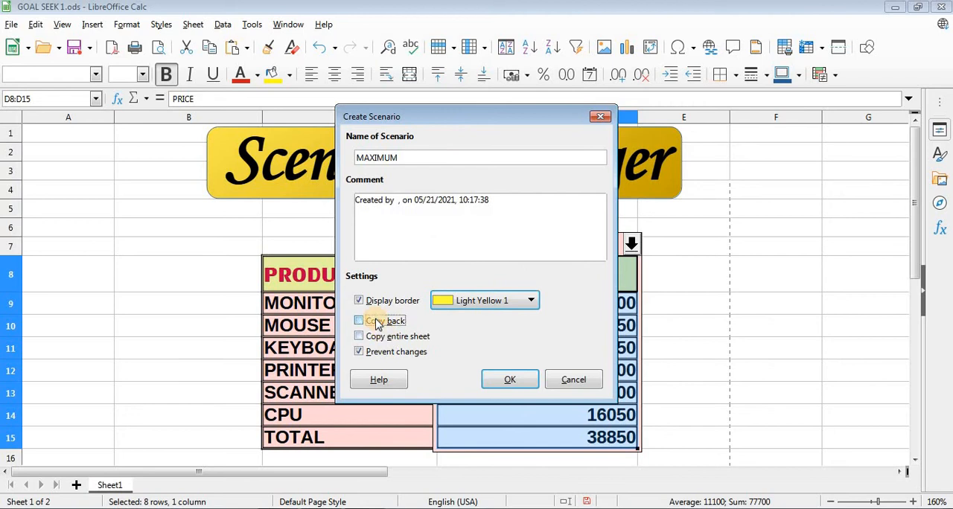
{"action": "left_click", "coordinate": [509, 380]}
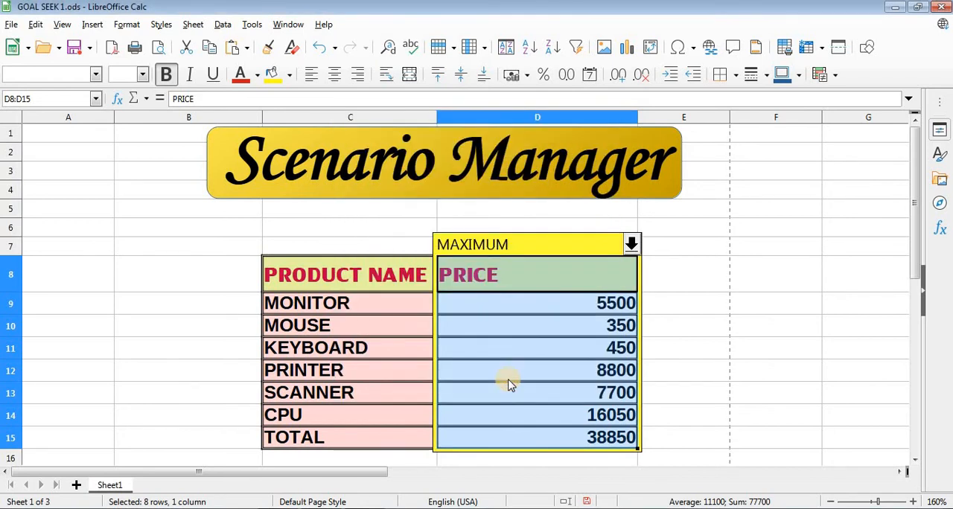
- Switch the PRICE column's active scenario from MAXIMUM to ACTUAL PRICE
{"action": "left_click", "coordinate": [559, 279]}
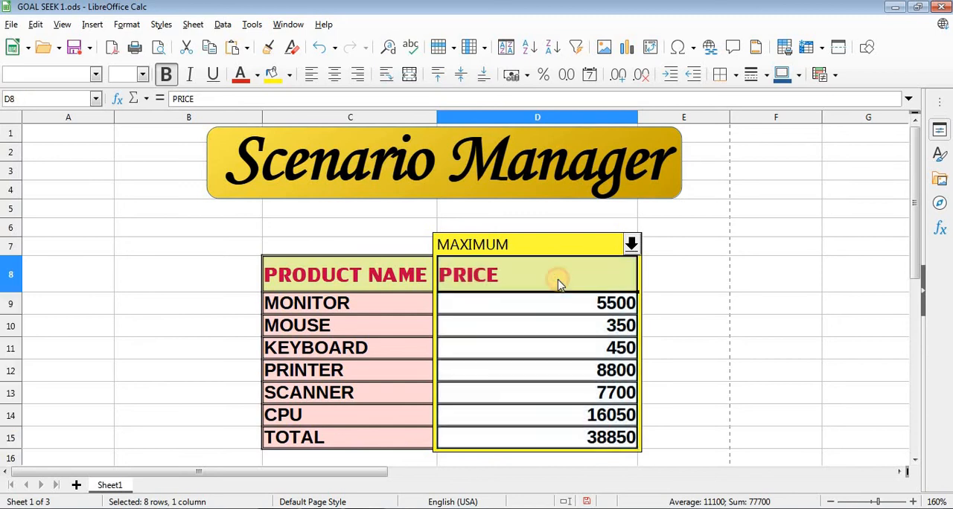
{"action": "left_click", "coordinate": [599, 308]}
{"action": "double_click", "coordinate": [599, 305]}
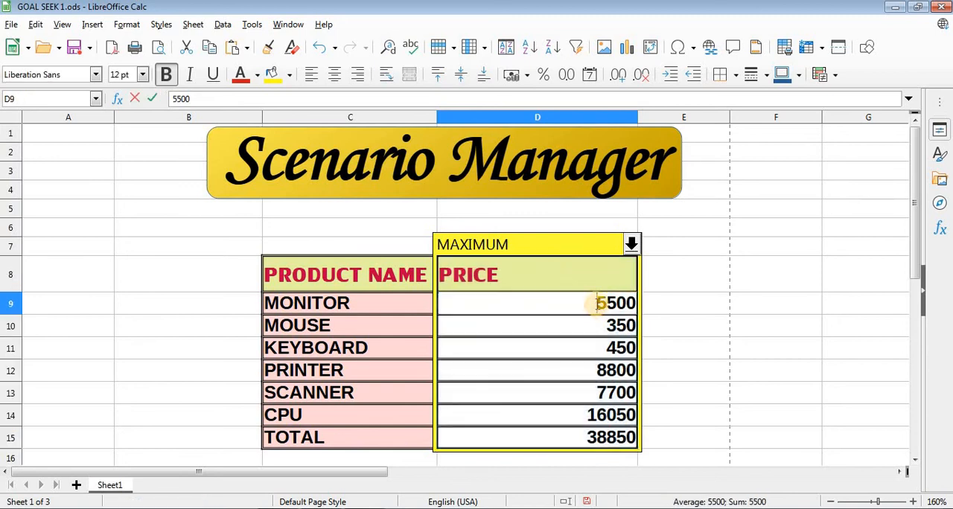
{"action": "left_click", "coordinate": [631, 244]}
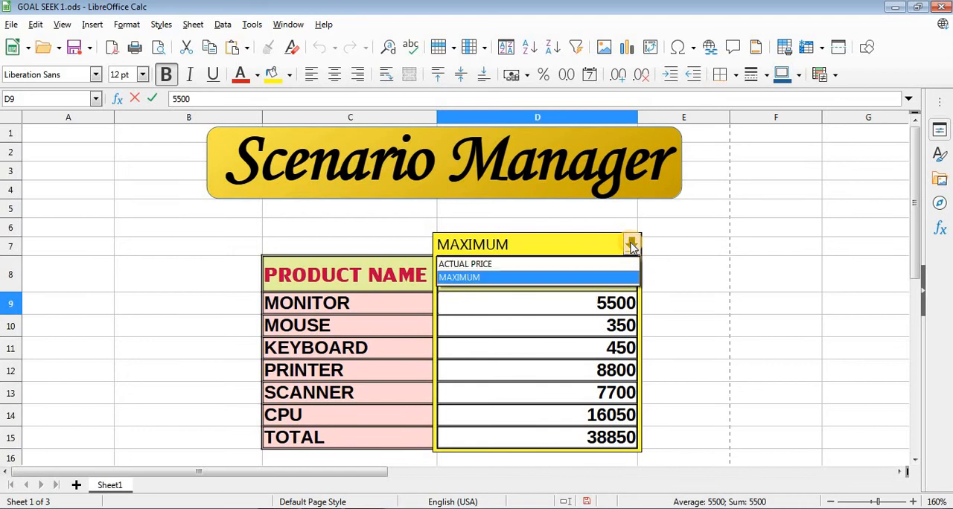
{"action": "left_click", "coordinate": [591, 267]}
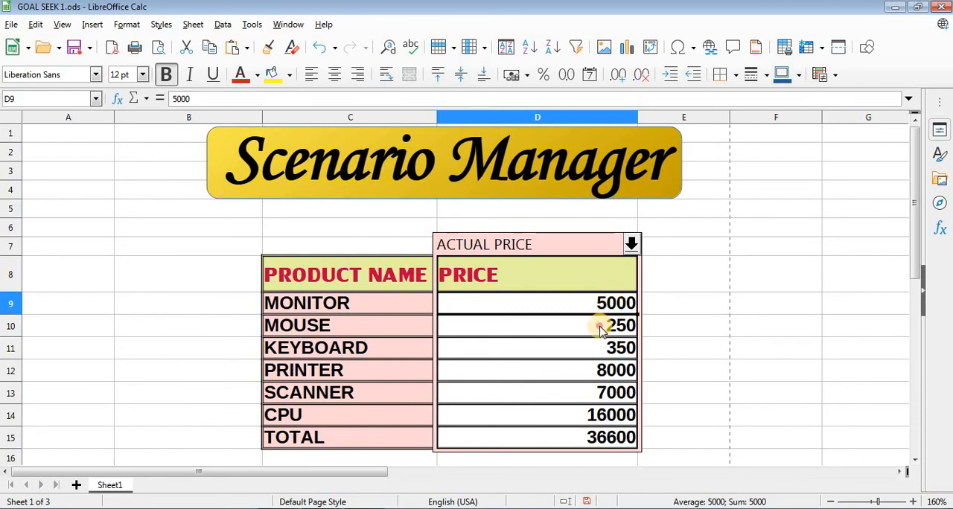
- Set the MONITOR price in D9 to 4500
{"action": "left_click", "coordinate": [600, 327]}
{"action": "left_click", "coordinate": [605, 303]}
{"action": "right_click", "coordinate": [609, 306]}
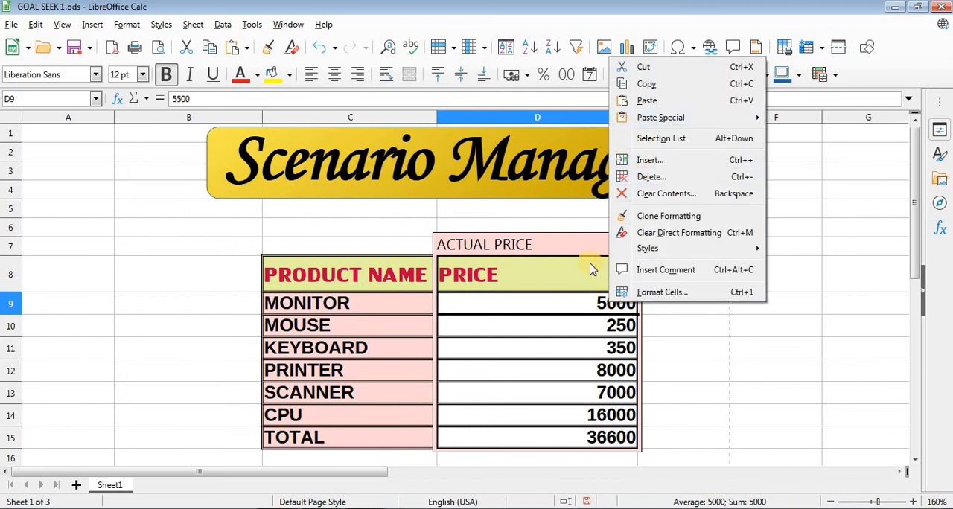
{"action": "left_click", "coordinate": [580, 331]}
{"action": "left_click", "coordinate": [582, 333]}
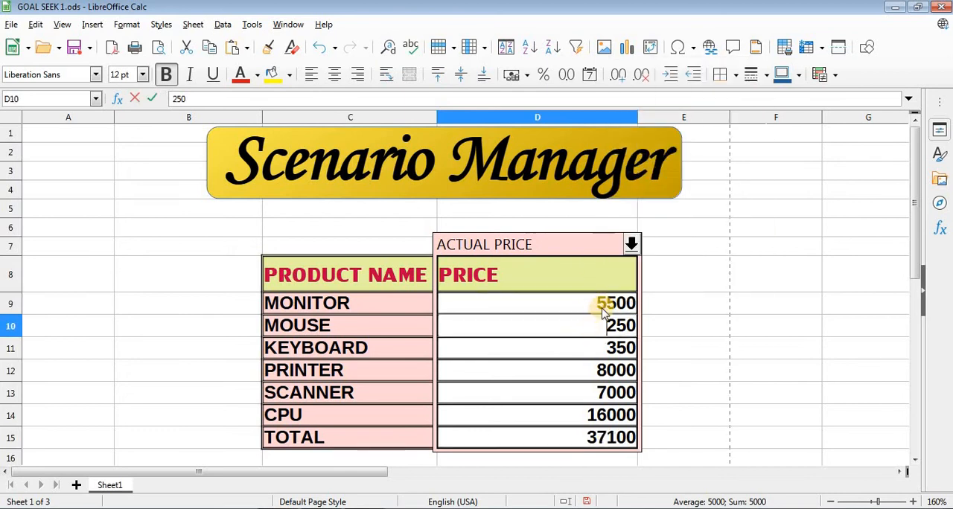
{"action": "double_click", "coordinate": [601, 304]}
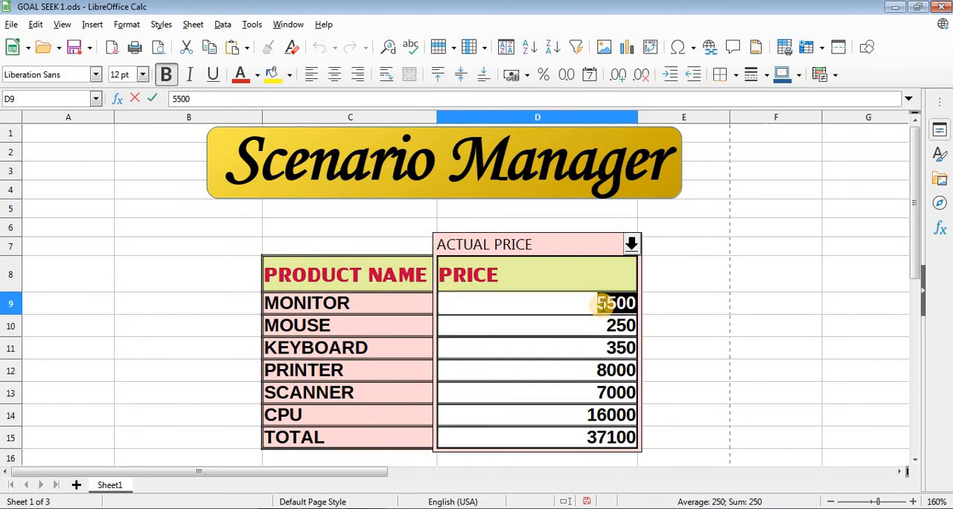
{"action": "left_click", "coordinate": [601, 303]}
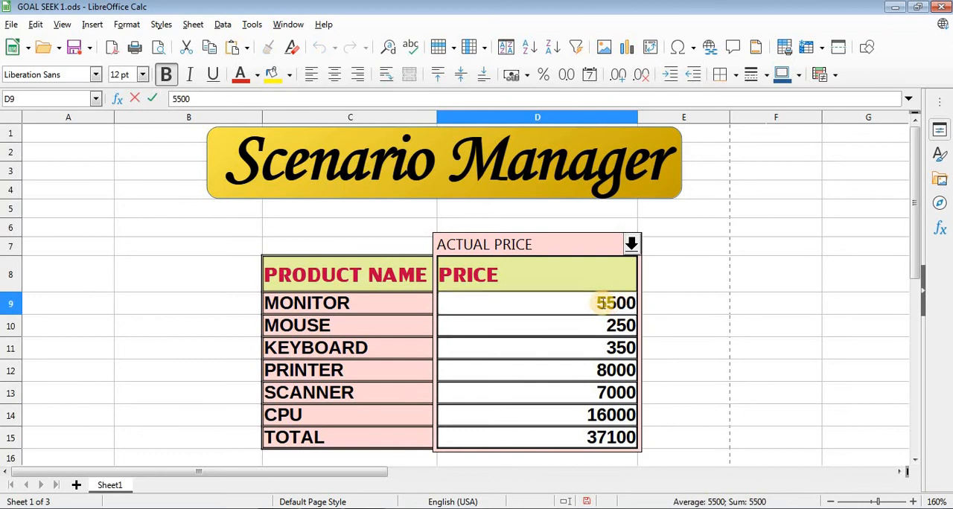
{"action": "key", "text": "BackSpace"}
{"action": "type", "text": "4"}
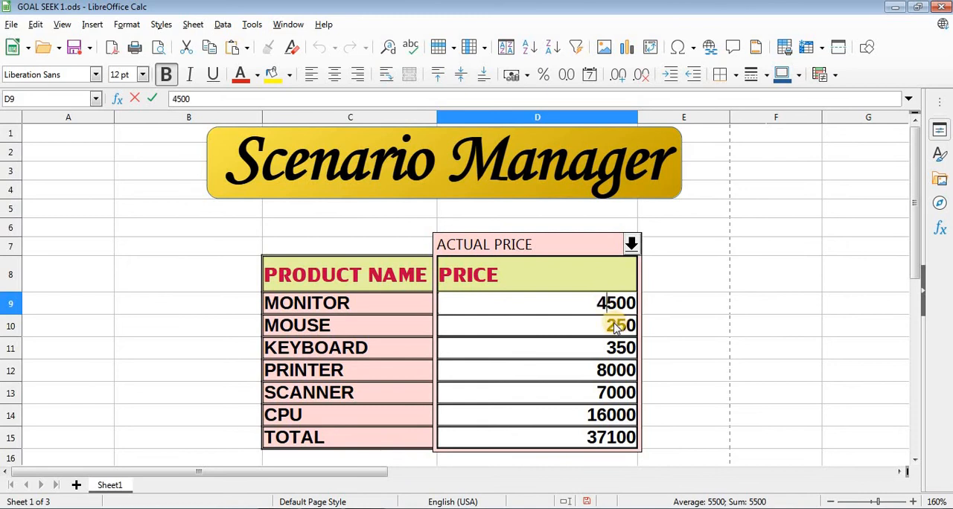
- Set the MOUSE price in D10 to 230 and the KEYBOARD price in D11 to 320
{"action": "left_click", "coordinate": [615, 328]}
{"action": "double_click", "coordinate": [618, 325]}
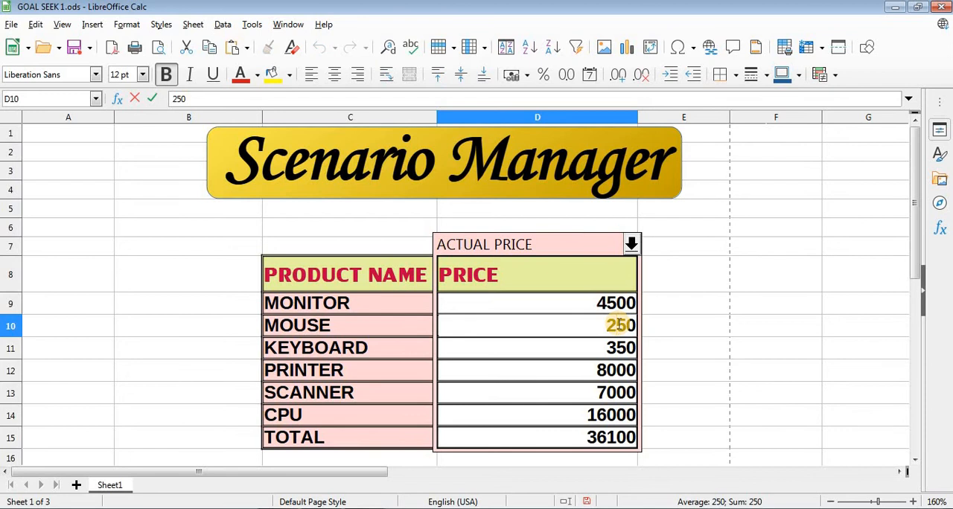
{"action": "key", "text": "Delete"}
{"action": "type", "text": "3"}
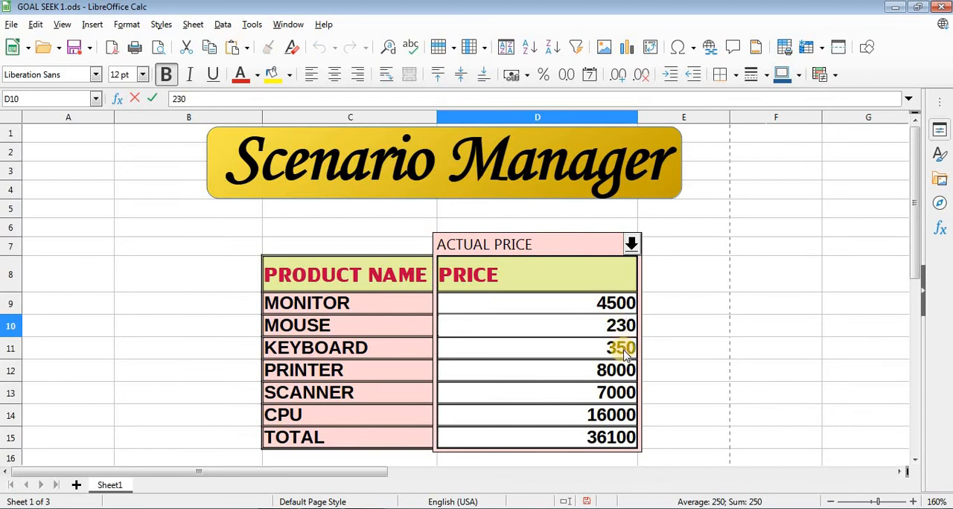
{"action": "left_click", "coordinate": [620, 347]}
{"action": "double_click", "coordinate": [622, 347]}
{"action": "key", "text": "Delete"}
{"action": "type", "text": "2"}
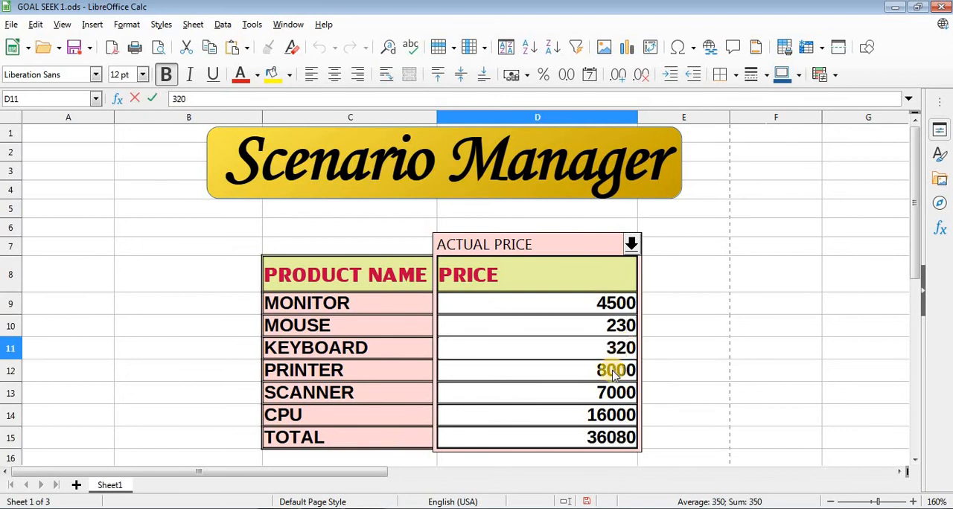
- Set the PRINTER price in D12 to 7900
{"action": "left_click", "coordinate": [612, 373]}
{"action": "double_click", "coordinate": [608, 372]}
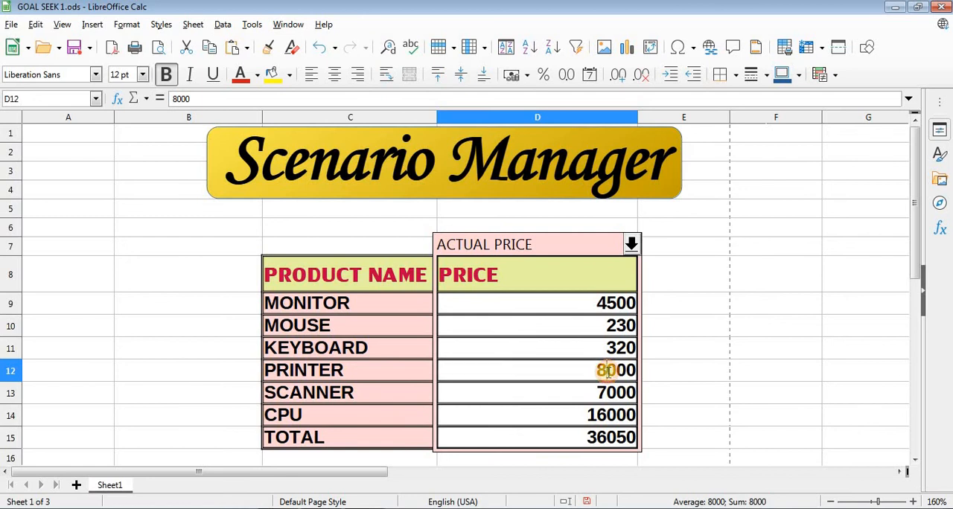
{"action": "type", "text": "7"}
{"action": "key", "text": "Left"}
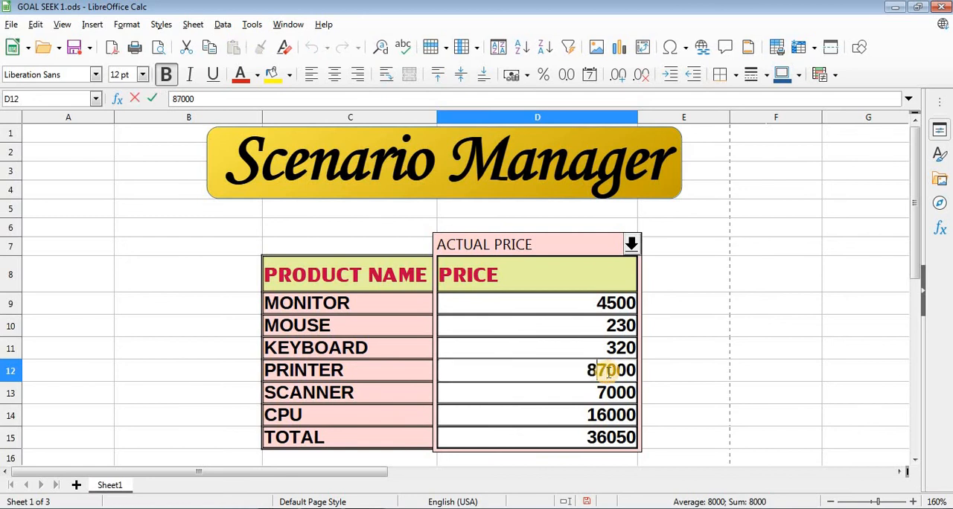
{"action": "key", "text": "BackSpace"}
{"action": "key", "text": "BackSpace"}
{"action": "type", "text": "9"}
{"action": "key", "text": "Return"}
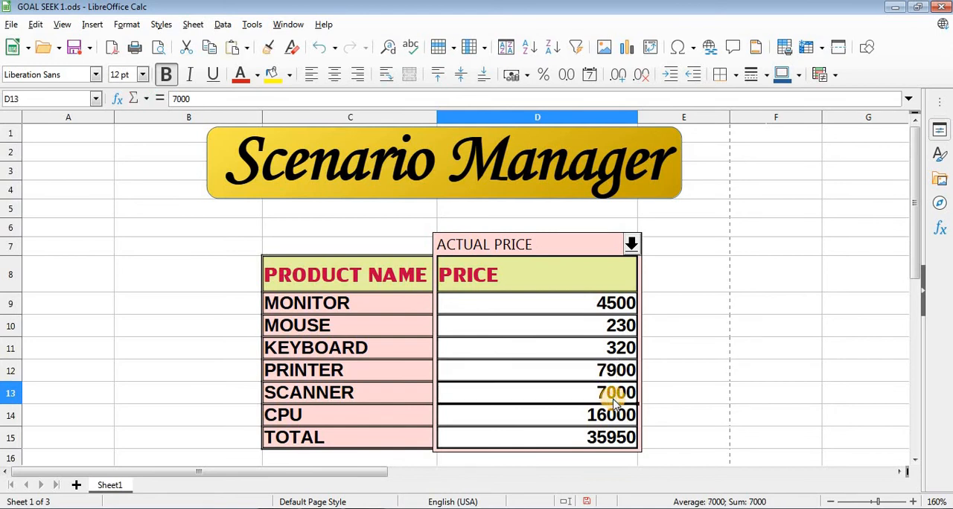
- Set the SCANNER price in D13 to 6700 and the CPU price in D14 to 15000
{"action": "double_click", "coordinate": [613, 401]}
{"action": "key", "text": "BackSpace"}
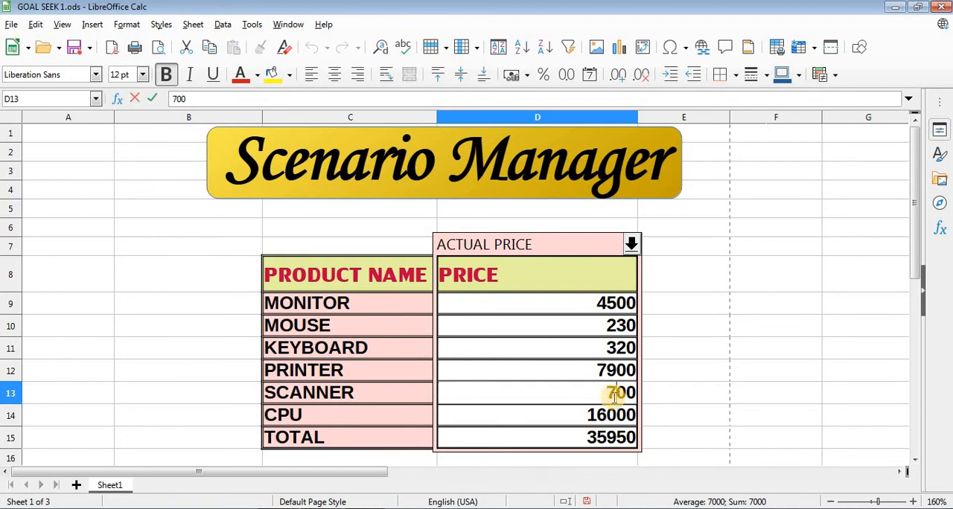
{"action": "key", "text": "BackSpace"}
{"action": "type", "text": "67"}
{"action": "key", "text": "Return"}
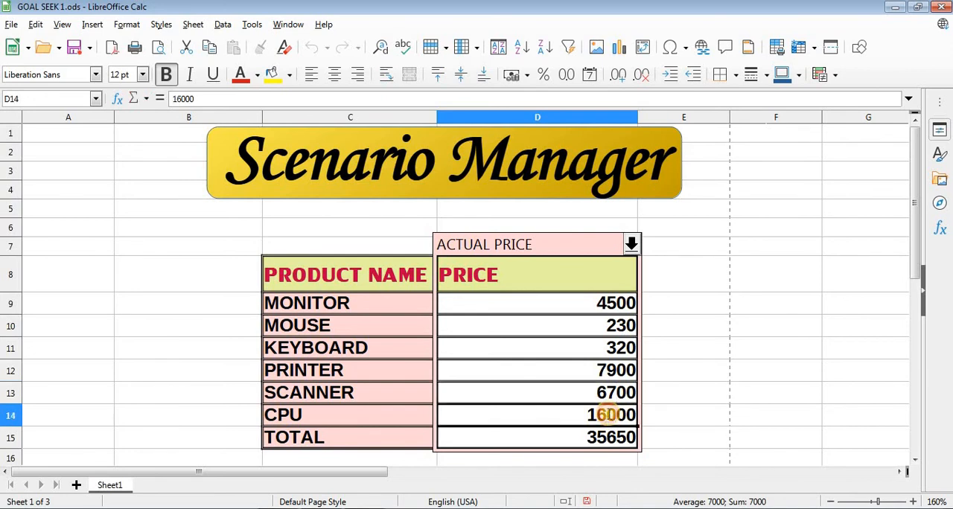
{"action": "double_click", "coordinate": [607, 414]}
{"action": "key", "text": "BackSpace"}
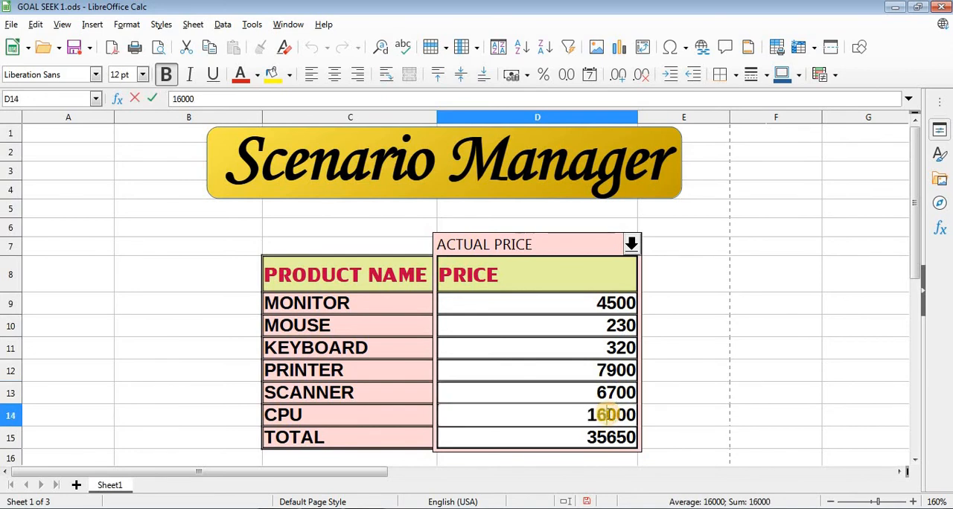
{"action": "type", "text": "5"}
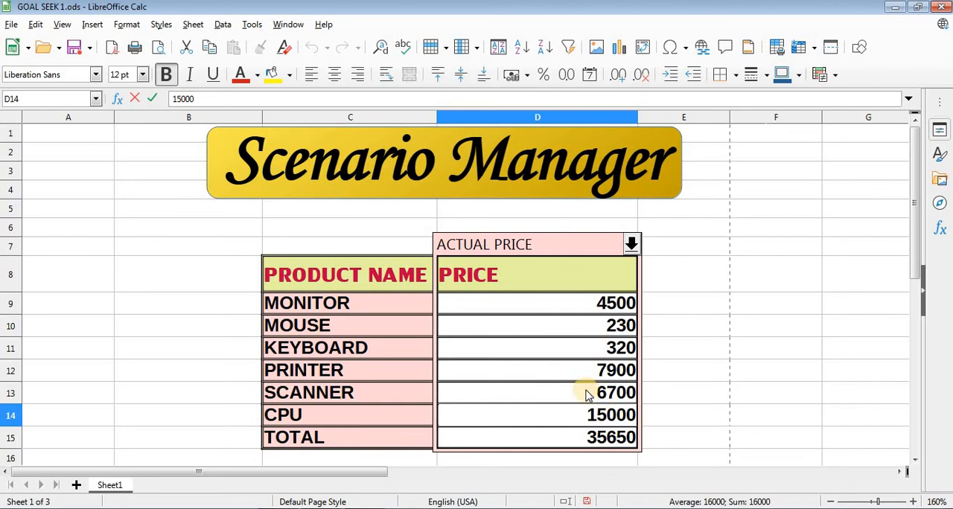
{"action": "left_click", "coordinate": [586, 391]}
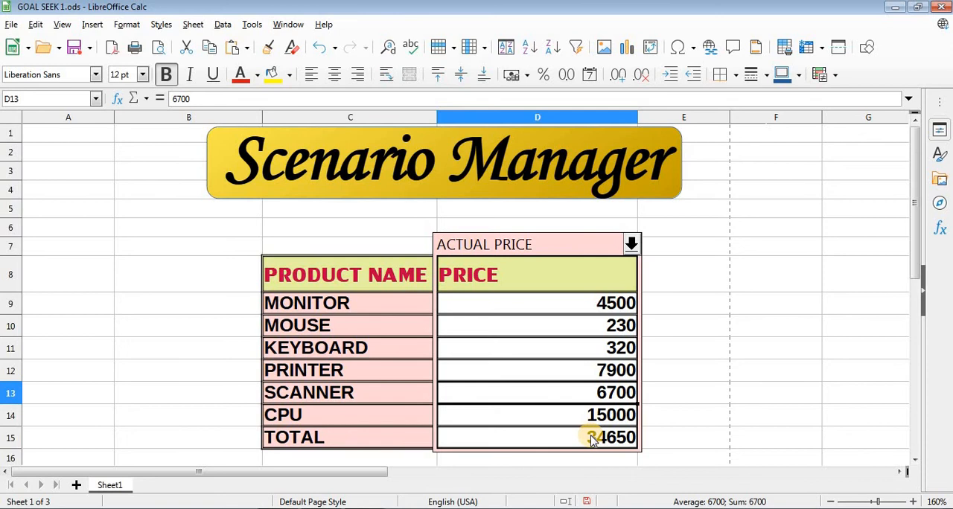
- Start a new scenario for the PRICE column range D8:D15 and name it MINIMUM
{"action": "left_click", "coordinate": [578, 275]}
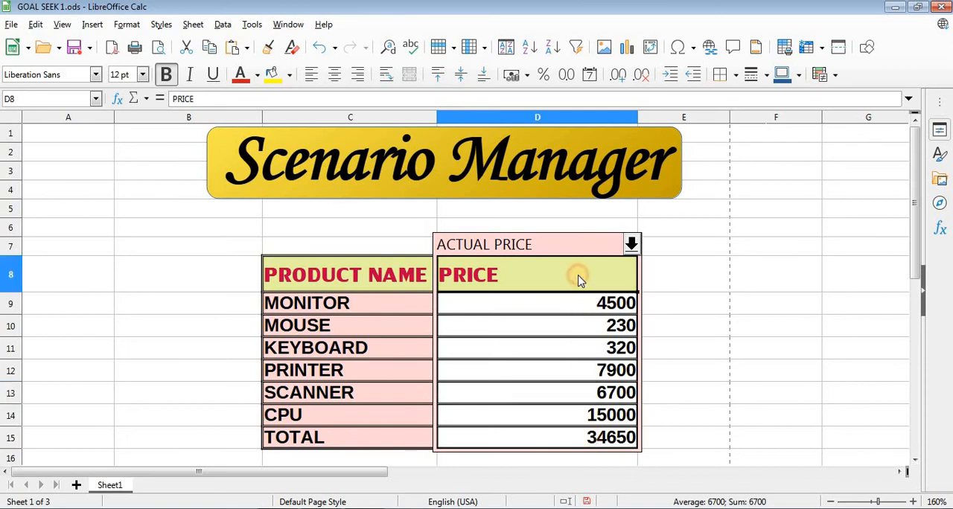
{"action": "key", "text": "shift+Down"}
{"action": "key", "text": "shift+Down"}
{"action": "key", "text": "shift+Down"}
{"action": "key", "text": "shift+Down"}
{"action": "key", "text": "shift+Down"}
{"action": "key", "text": "shift+Down"}
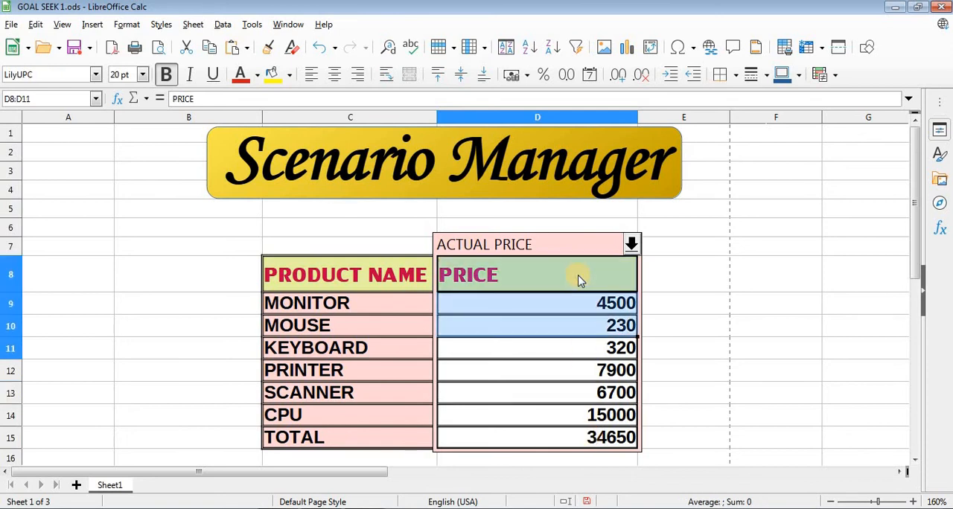
{"action": "key", "text": "shift+Down"}
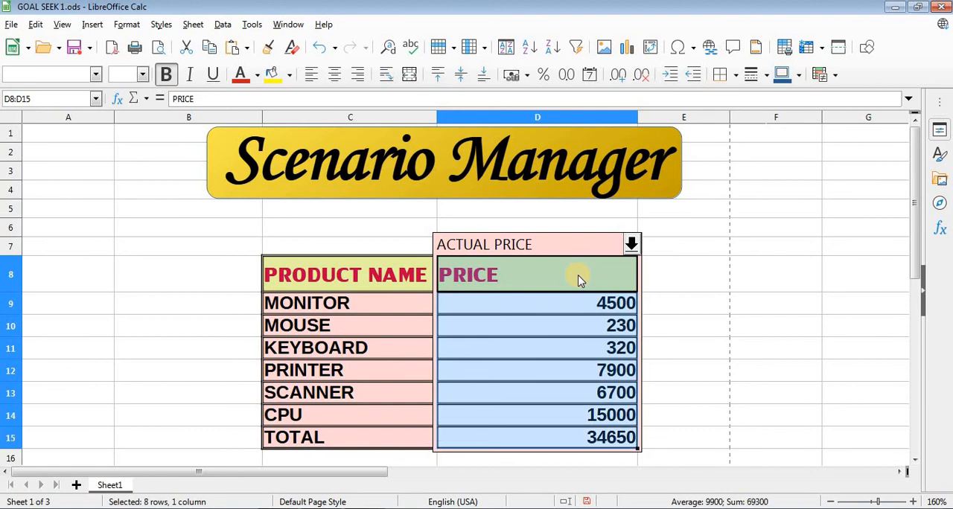
{"action": "left_click", "coordinate": [223, 25]}
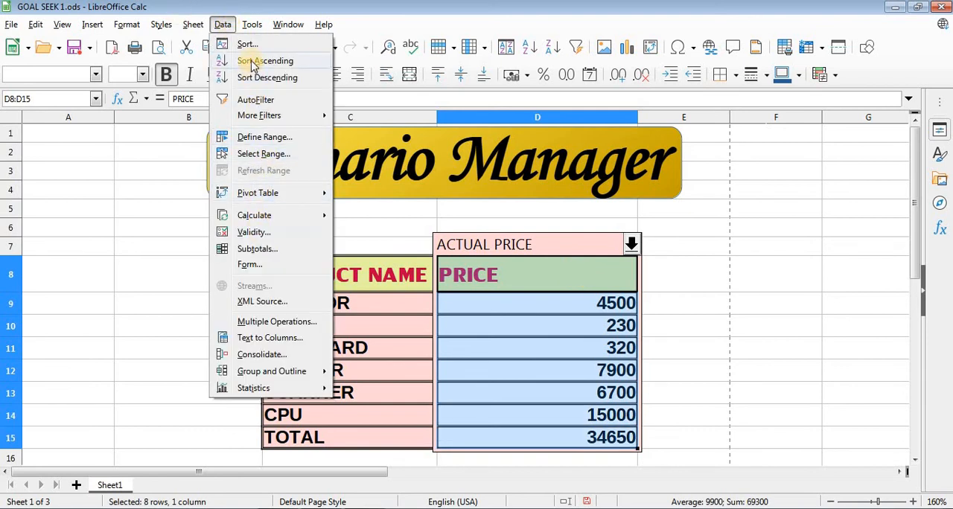
{"action": "mouse_move", "coordinate": [252, 25]}
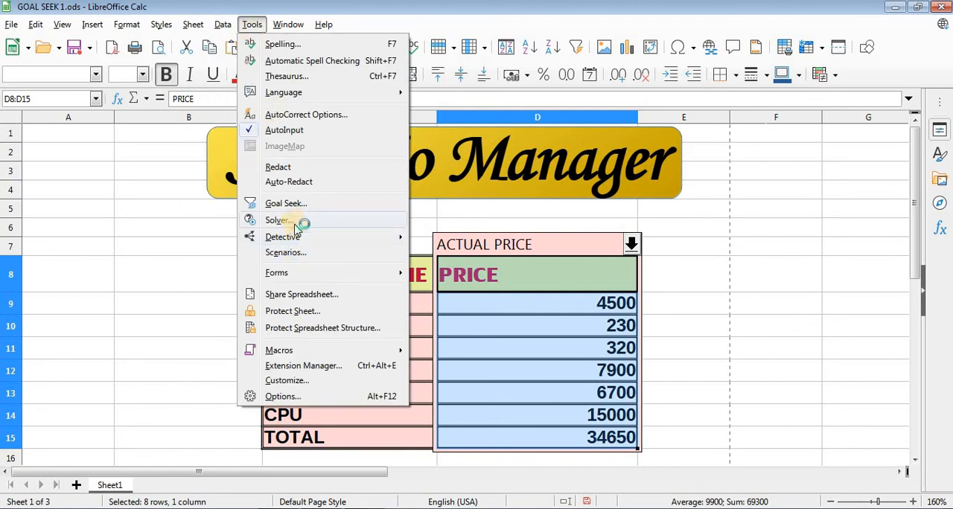
{"action": "left_click", "coordinate": [297, 254]}
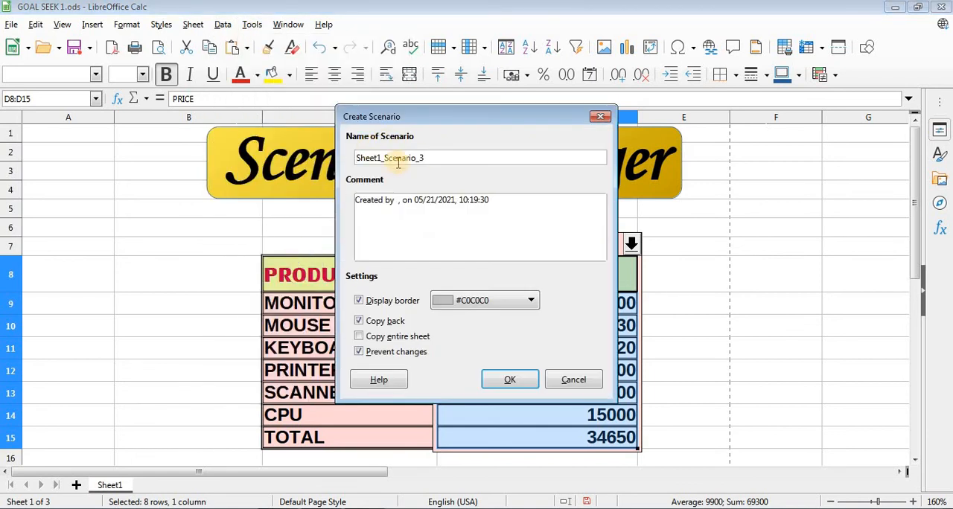
{"action": "left_click", "coordinate": [430, 156]}
{"action": "double_click", "coordinate": [429, 157]}
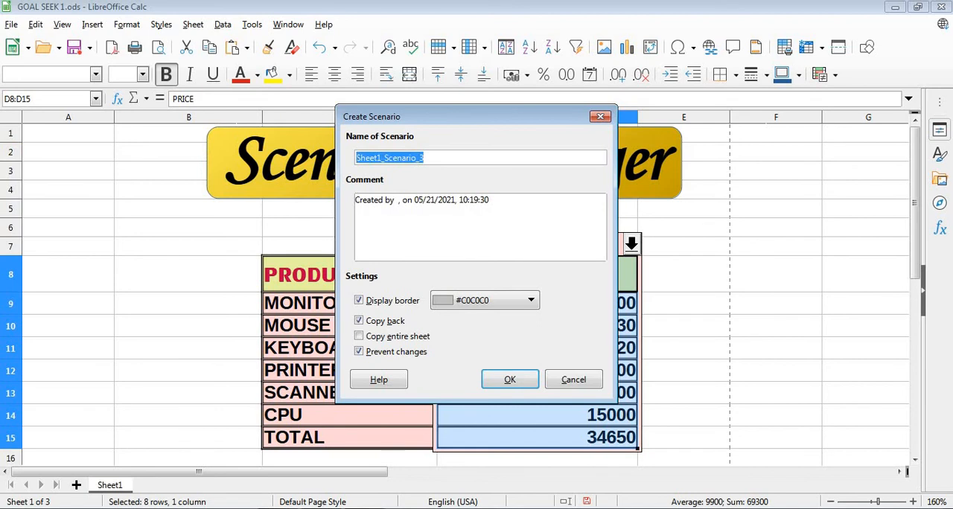
{"action": "type", "text": "MINIMUM"}
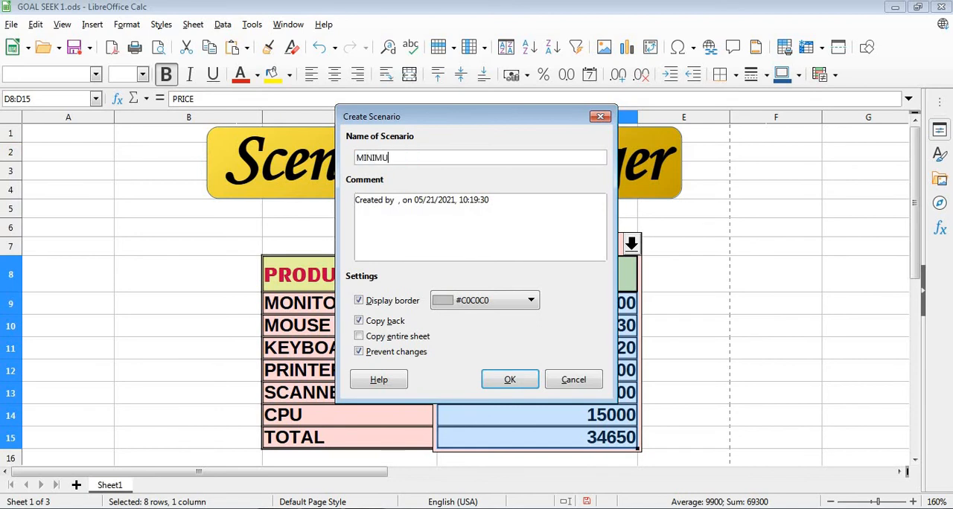
- Set the scenario's display border to Light Blue 3, turn off Copy back and create the scenario
{"action": "left_click", "coordinate": [515, 298]}
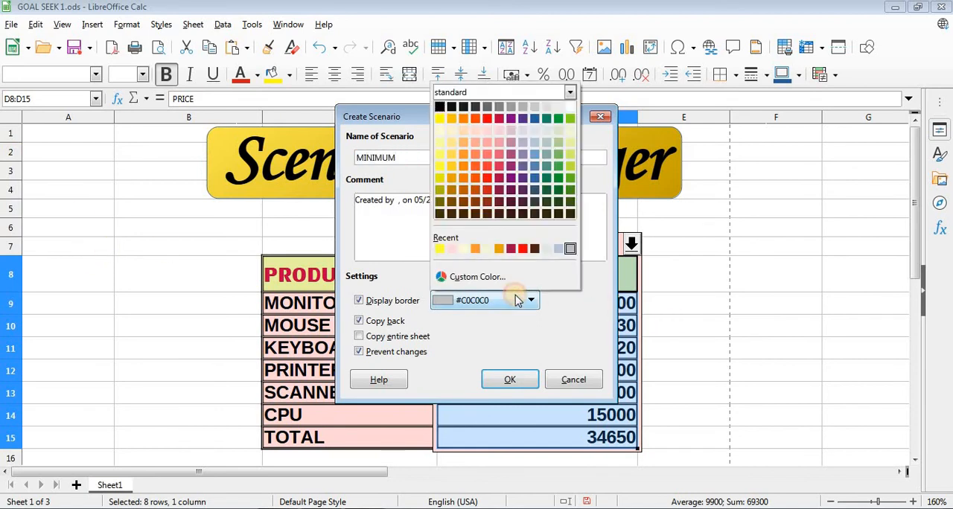
{"action": "left_click", "coordinate": [451, 249]}
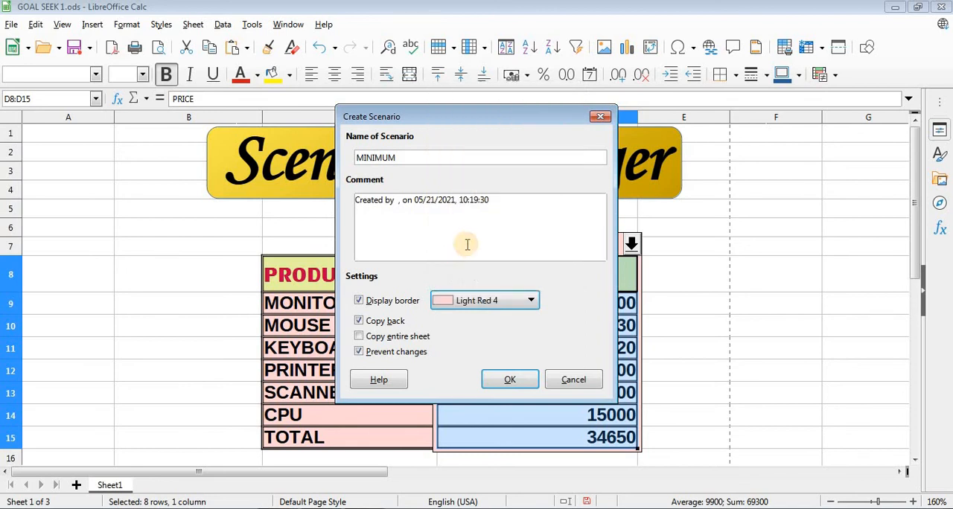
{"action": "left_click", "coordinate": [503, 303]}
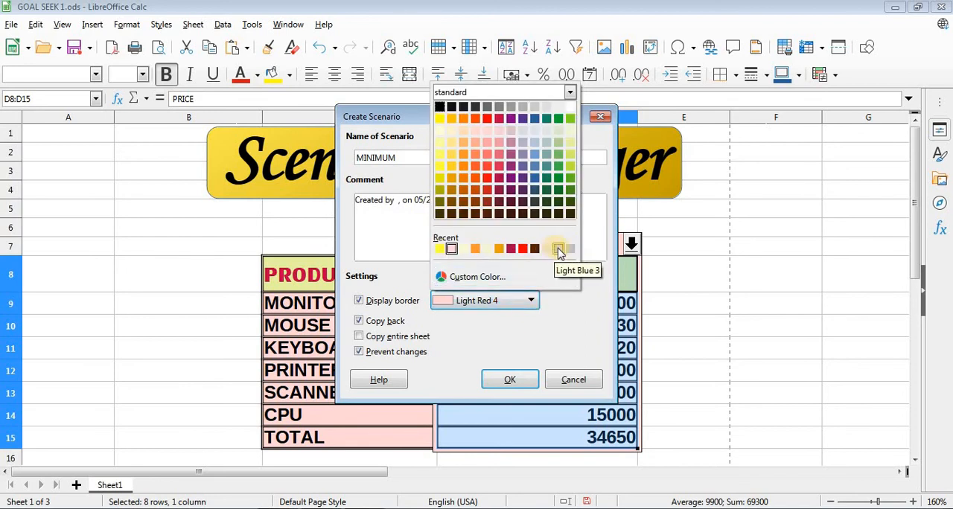
{"action": "left_click", "coordinate": [558, 249]}
{"action": "left_click", "coordinate": [359, 320]}
{"action": "left_click", "coordinate": [493, 383]}
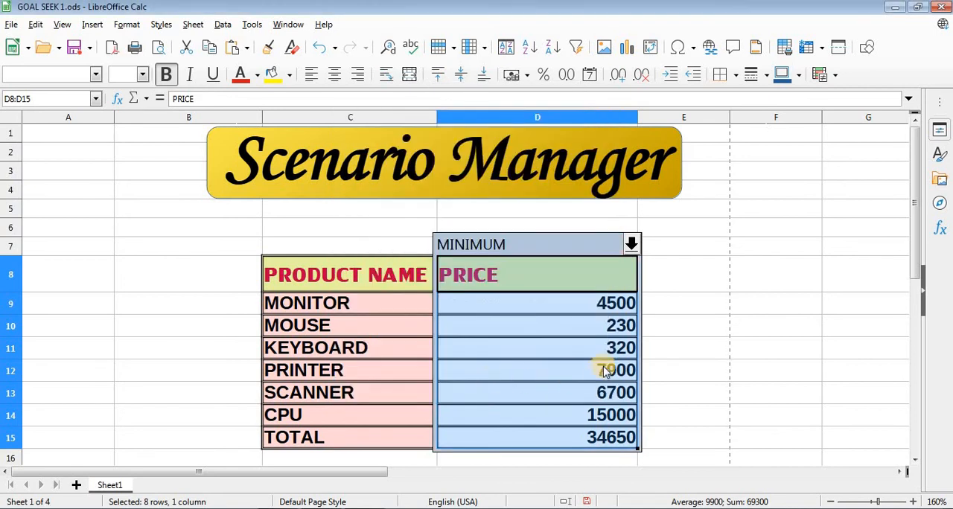
- Switch the PRICE column to the ACTUAL PRICE scenario to view its prices and total
{"action": "left_click", "coordinate": [659, 382]}
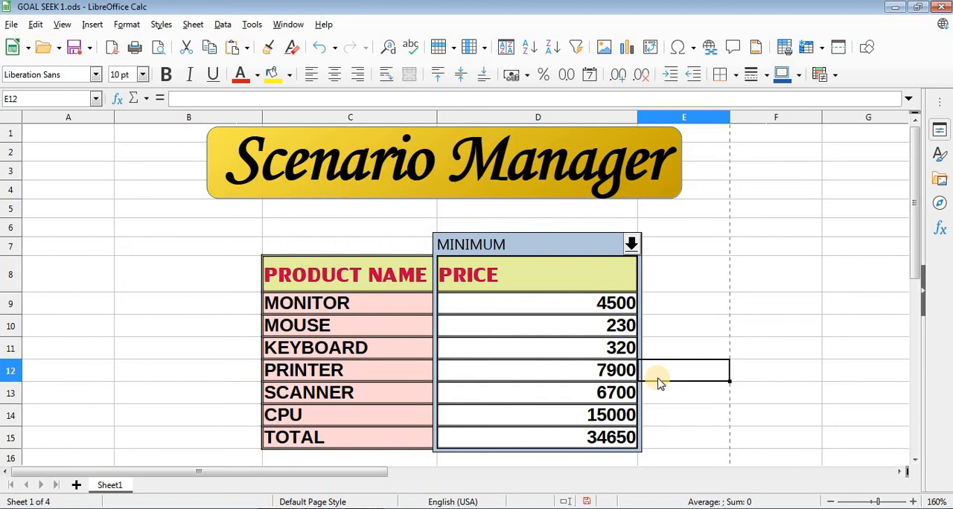
{"action": "left_click", "coordinate": [566, 248]}
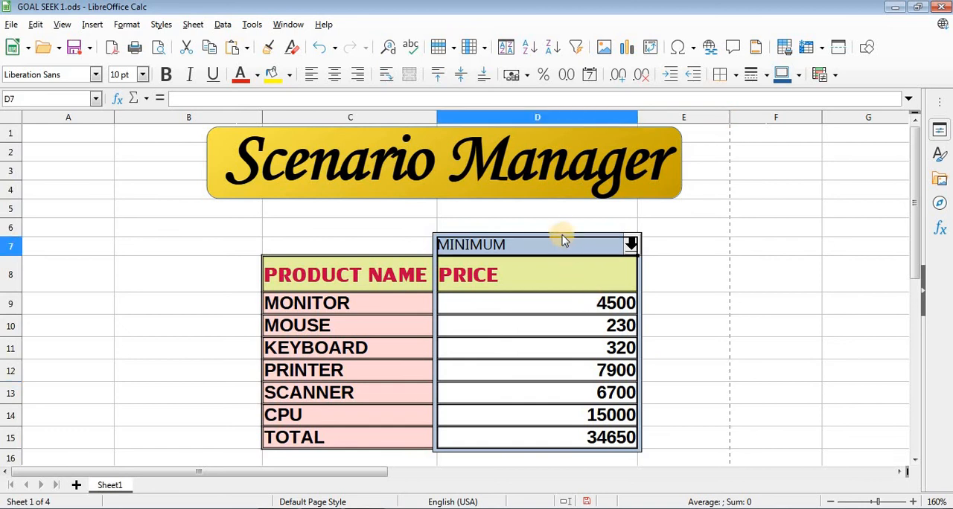
{"action": "left_click", "coordinate": [629, 245]}
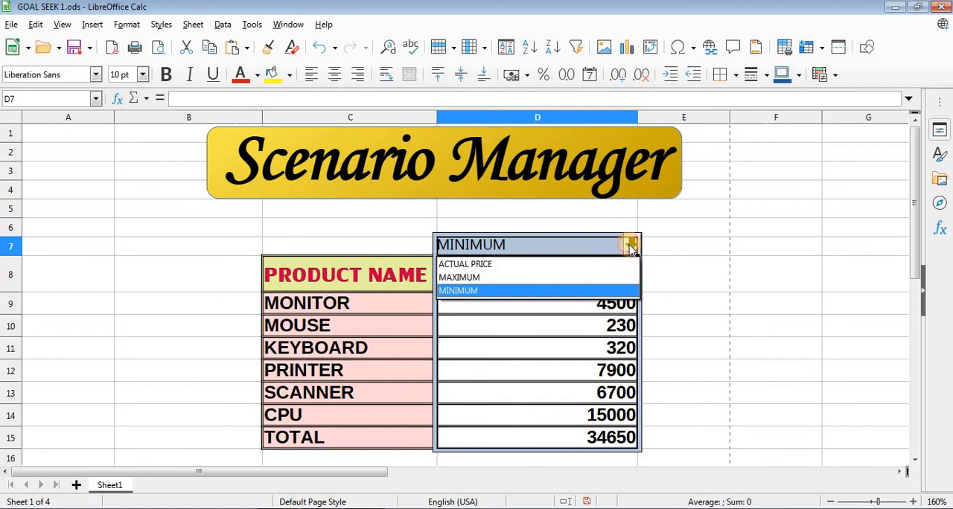
{"action": "left_click", "coordinate": [530, 265]}
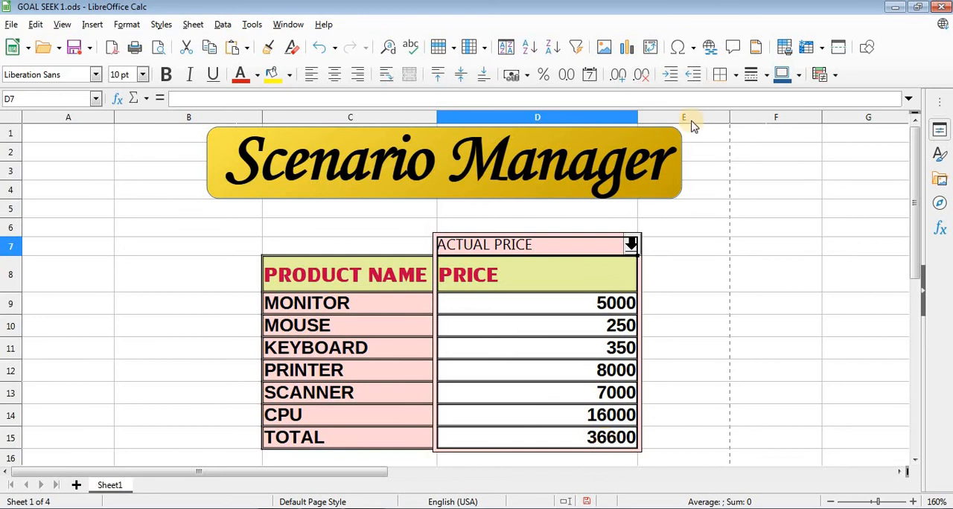
- Show the MAXIMUM scenario and then the MINIMUM scenario in the PRICE column to compare their totals
{"action": "left_click", "coordinate": [630, 245]}
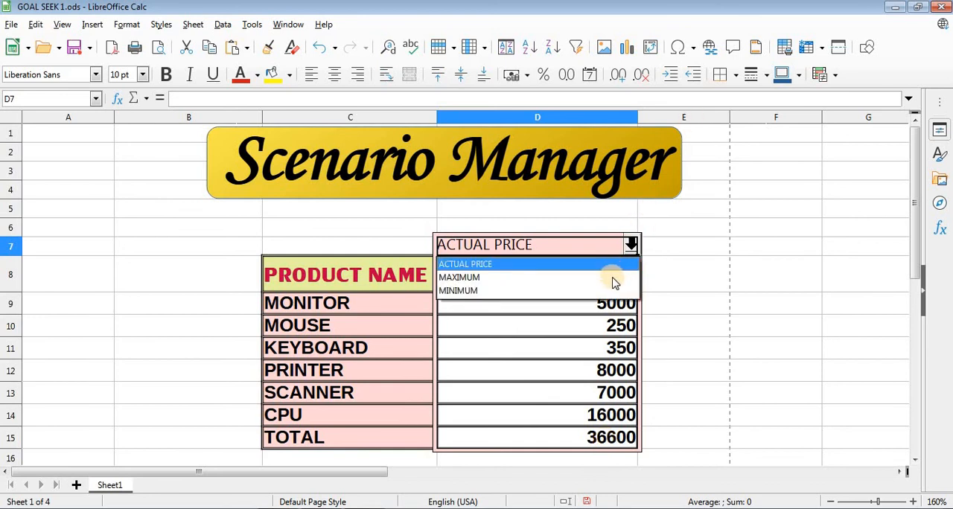
{"action": "left_click", "coordinate": [613, 278]}
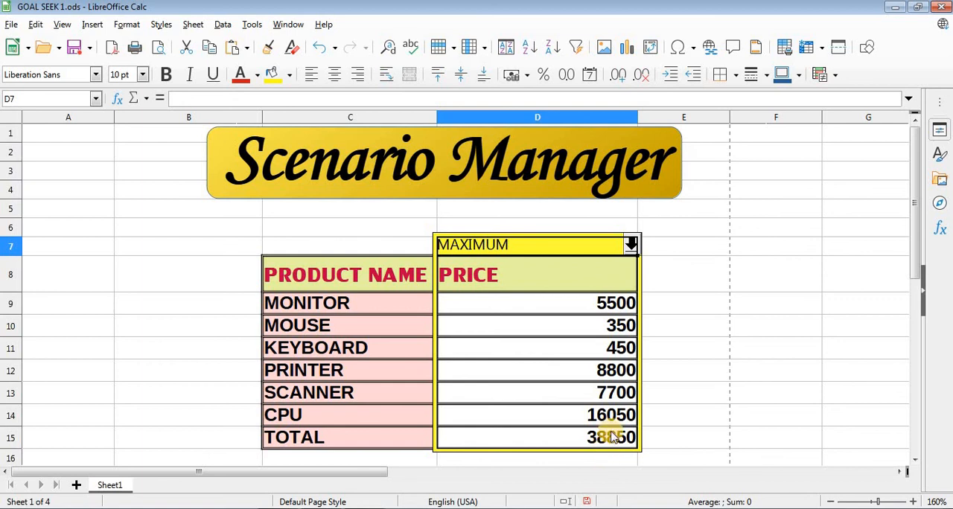
{"action": "left_click", "coordinate": [631, 244]}
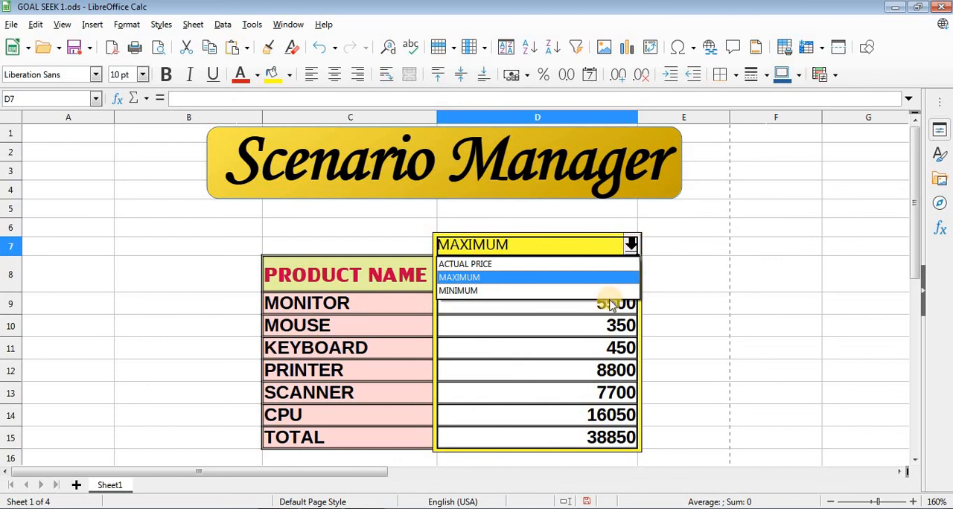
{"action": "left_click", "coordinate": [595, 291]}
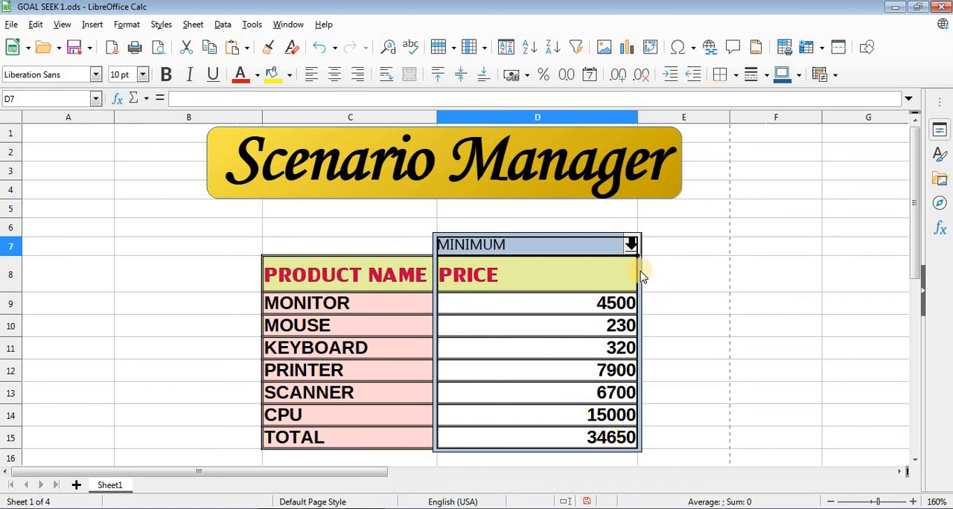
- Display the ACTUAL PRICE scenario again, leave the PRICE column on MAXIMUM and save the spreadsheet
{"action": "left_click", "coordinate": [630, 244]}
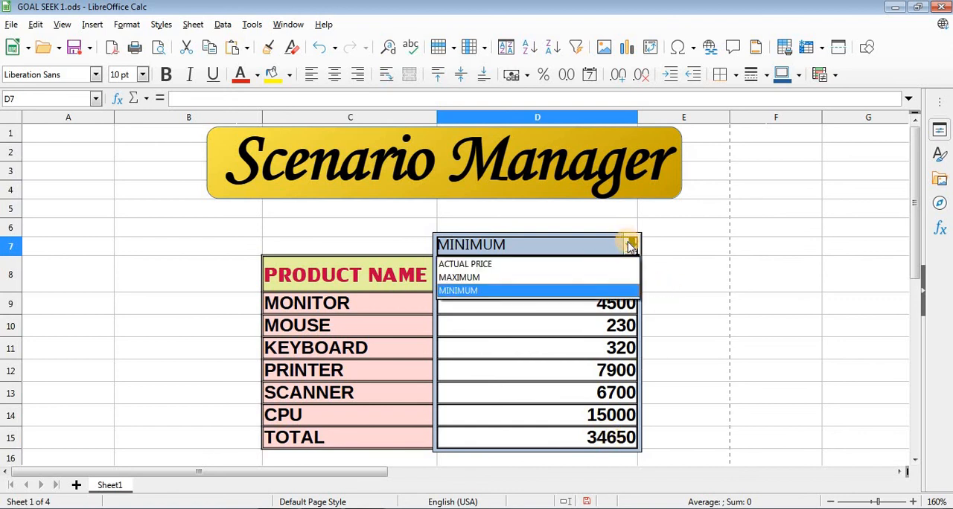
{"action": "left_click", "coordinate": [617, 264]}
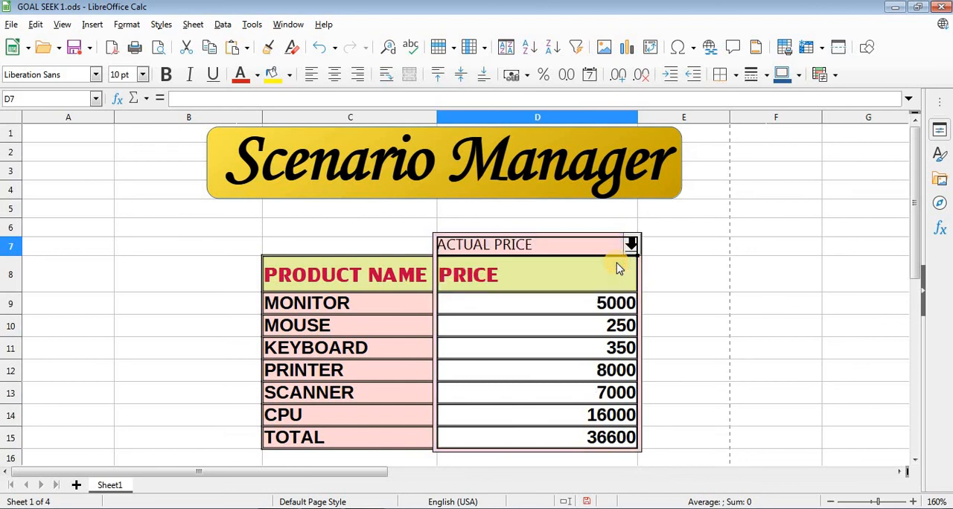
{"action": "left_click", "coordinate": [630, 245]}
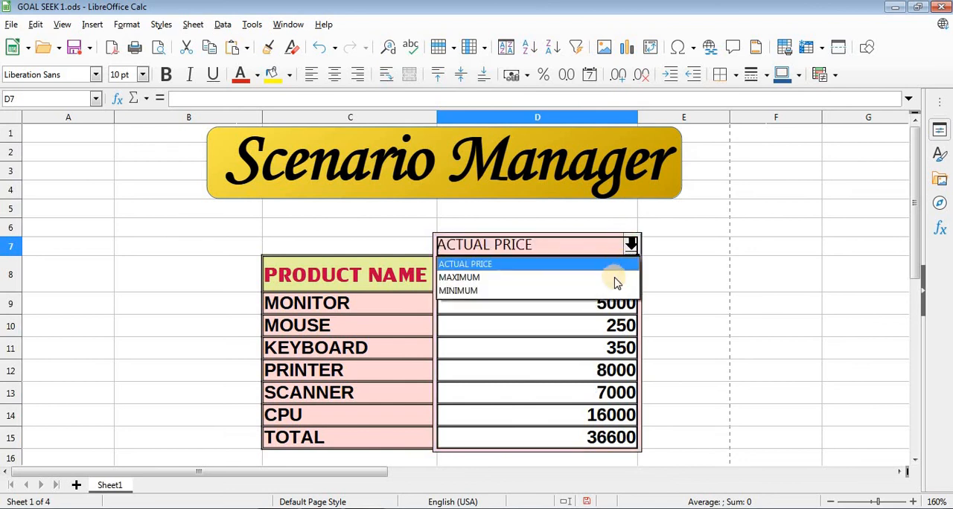
{"action": "left_click", "coordinate": [615, 278]}
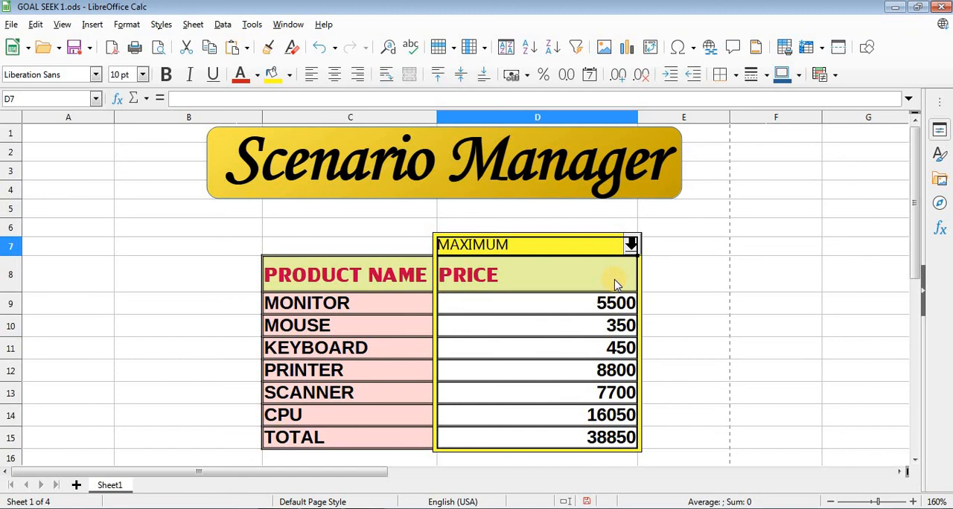
{"action": "key", "text": "ctrl+s"}
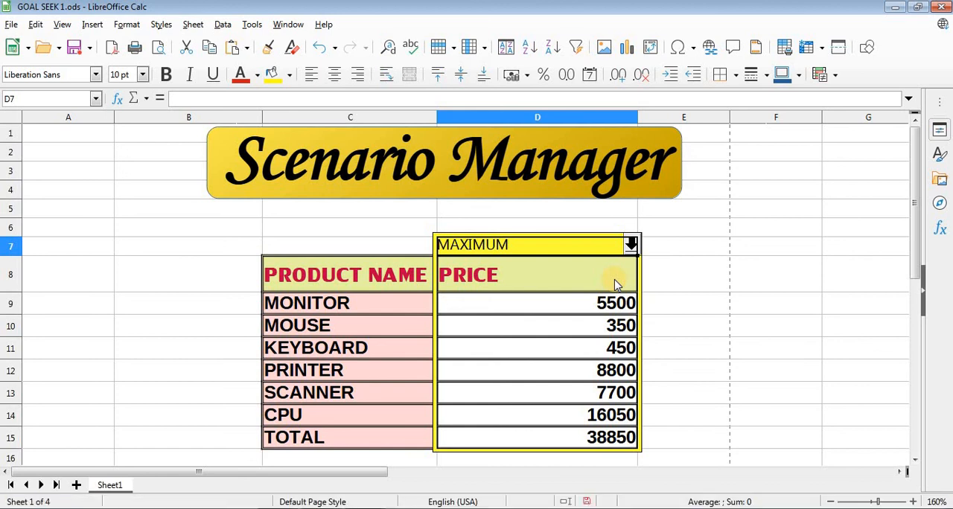